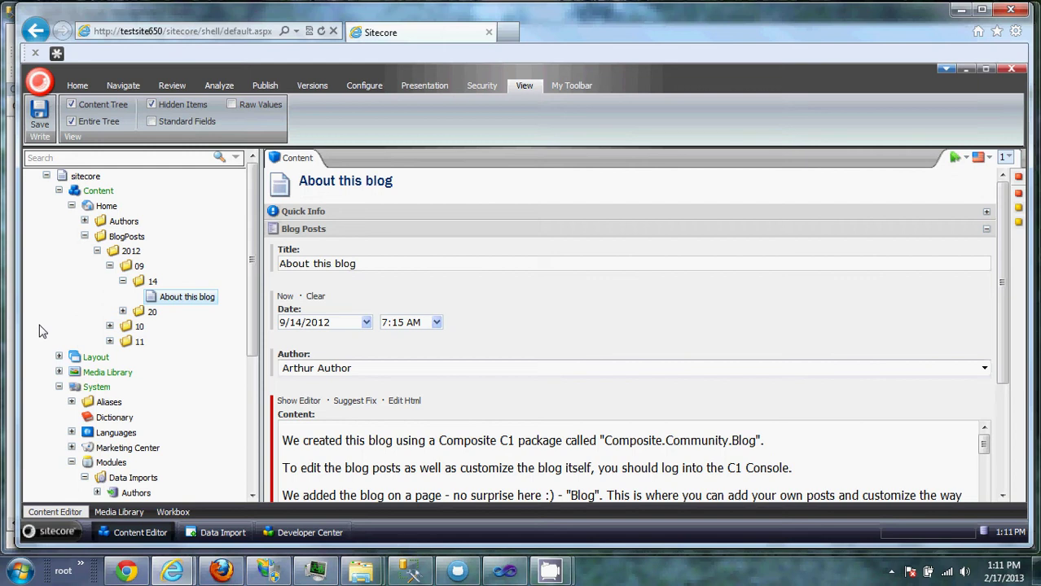
Step: Insert a folder named PostData under the Home item in the content tree
scroll(72, 329, "down", 5)
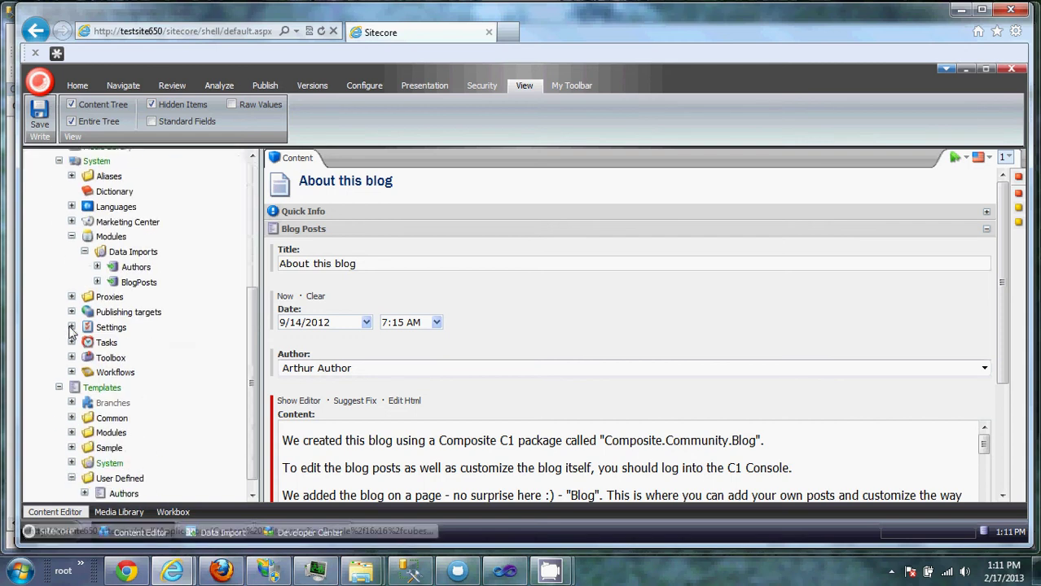
scroll(71, 329, "up", 5)
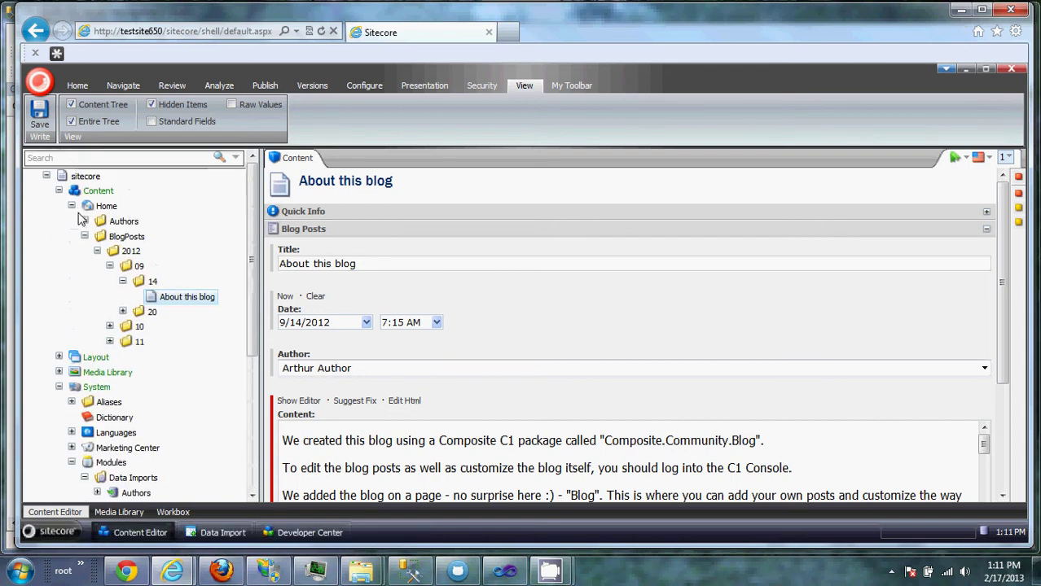
right_click(91, 209)
mouse_move(114, 210)
left_click(118, 228)
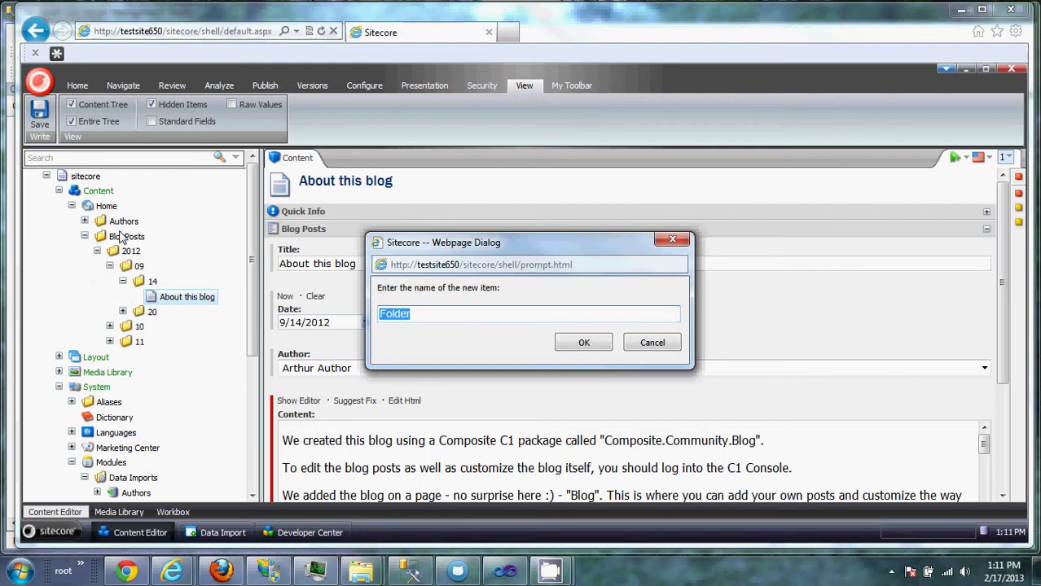
type("Post")
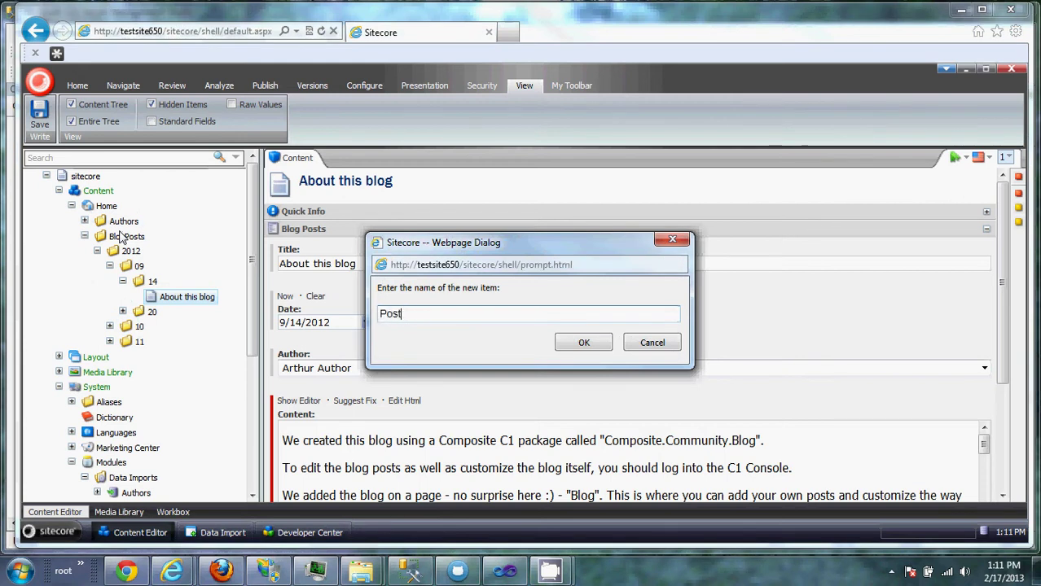
type("Data")
key("Return")
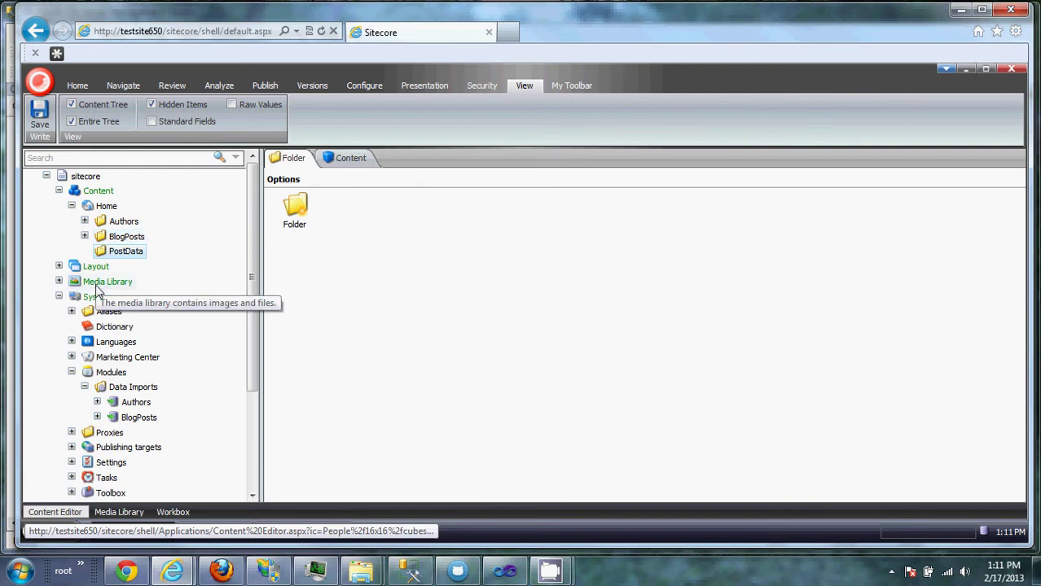
Step: Create a template named PostData in User Defined, based on the Standard template
scroll(96, 293, "down", 3)
scroll(96, 299, "down", 1)
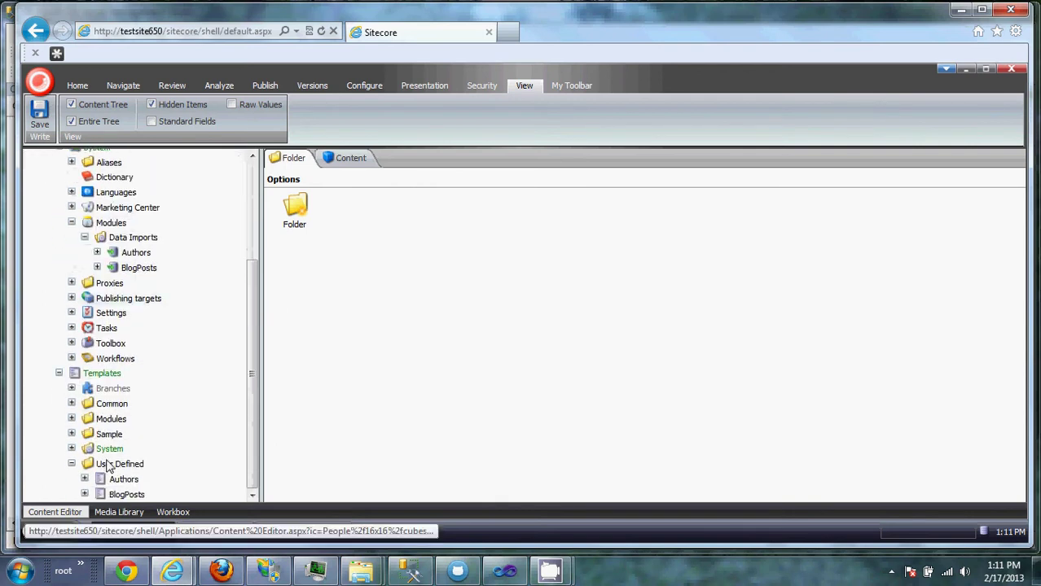
right_click(104, 463)
left_click(147, 365)
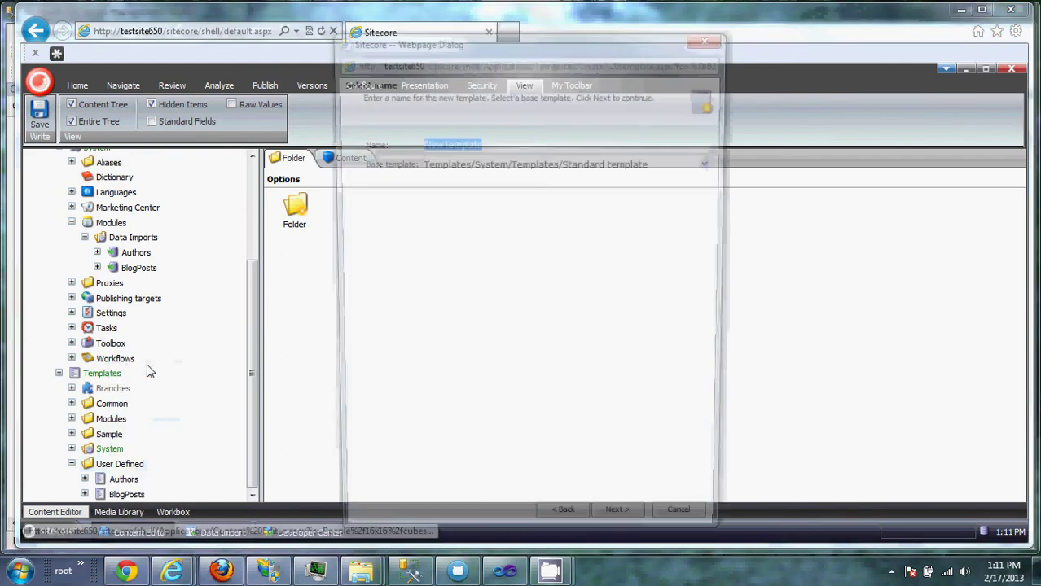
type("PostData")
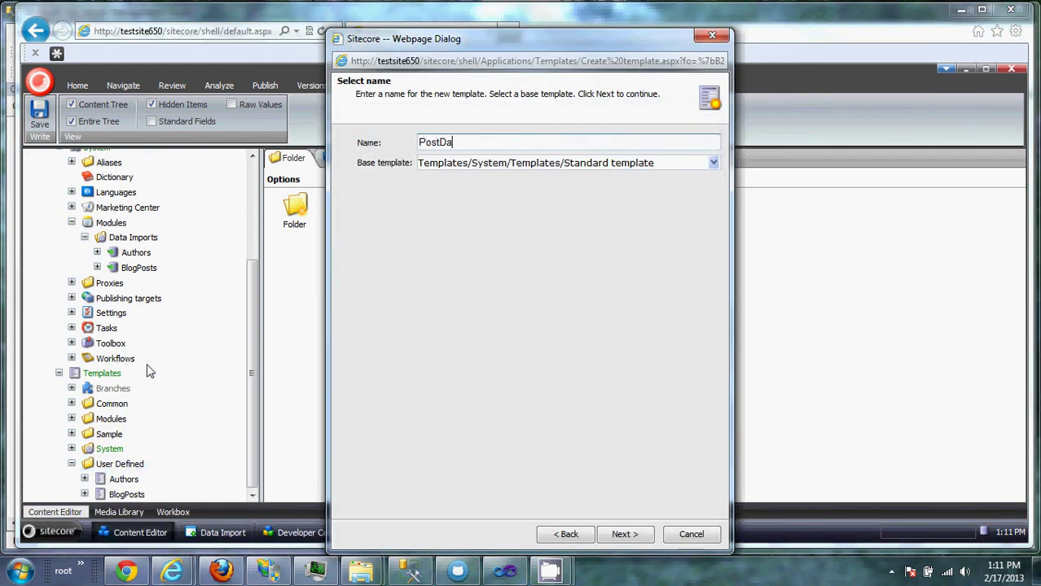
left_click(620, 535)
left_click(620, 535)
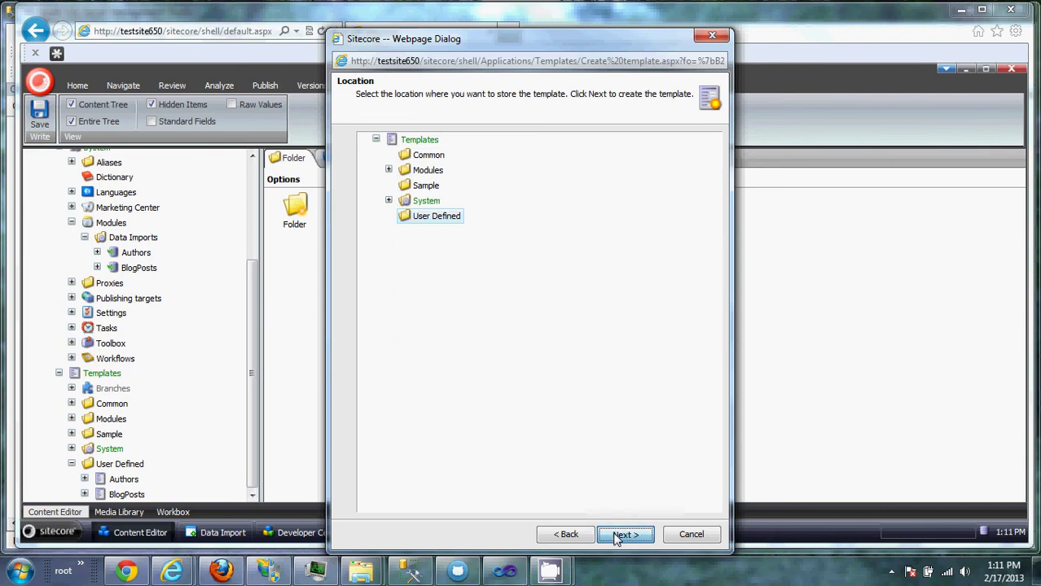
left_click(693, 535)
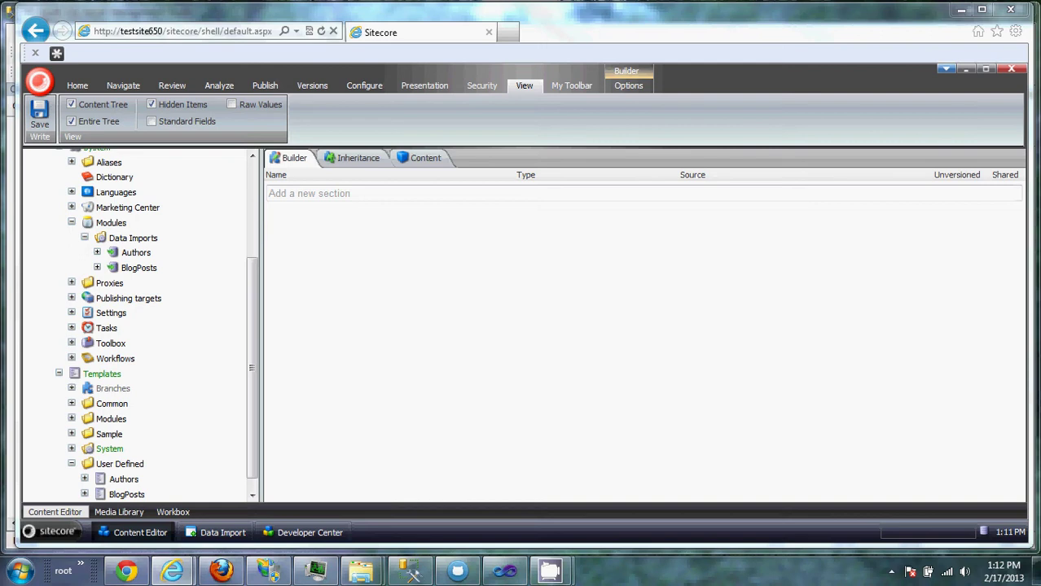
Step: Insert a Sitecore Import Map named PostData under Data Imports
right_click(135, 238)
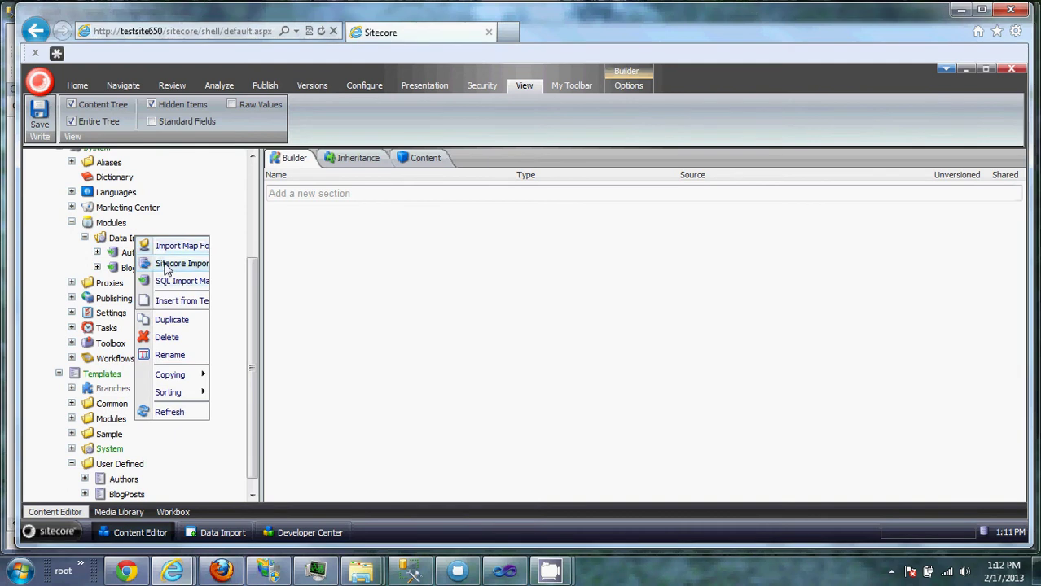
left_click(168, 265)
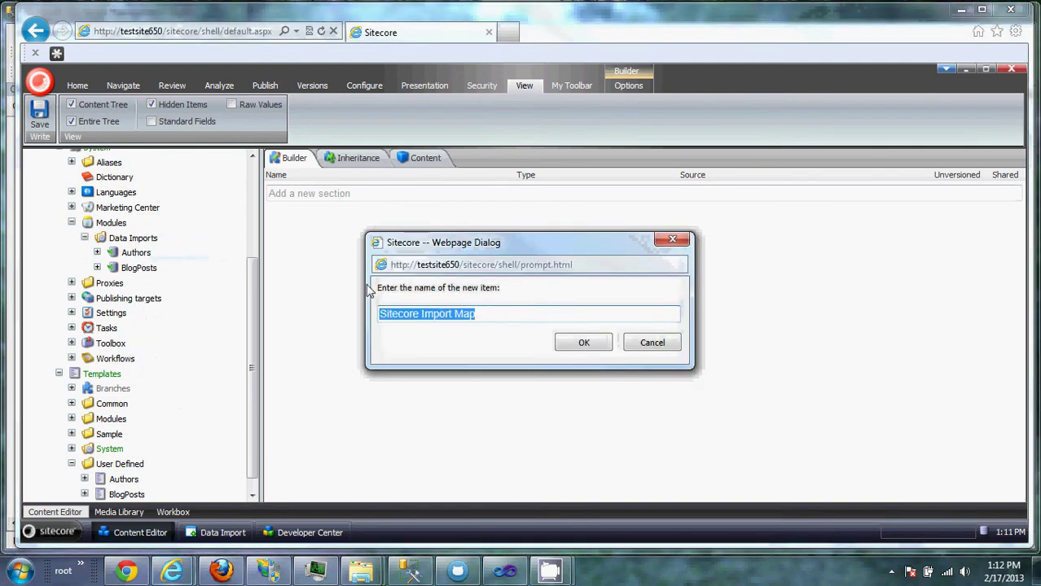
type("Postd")
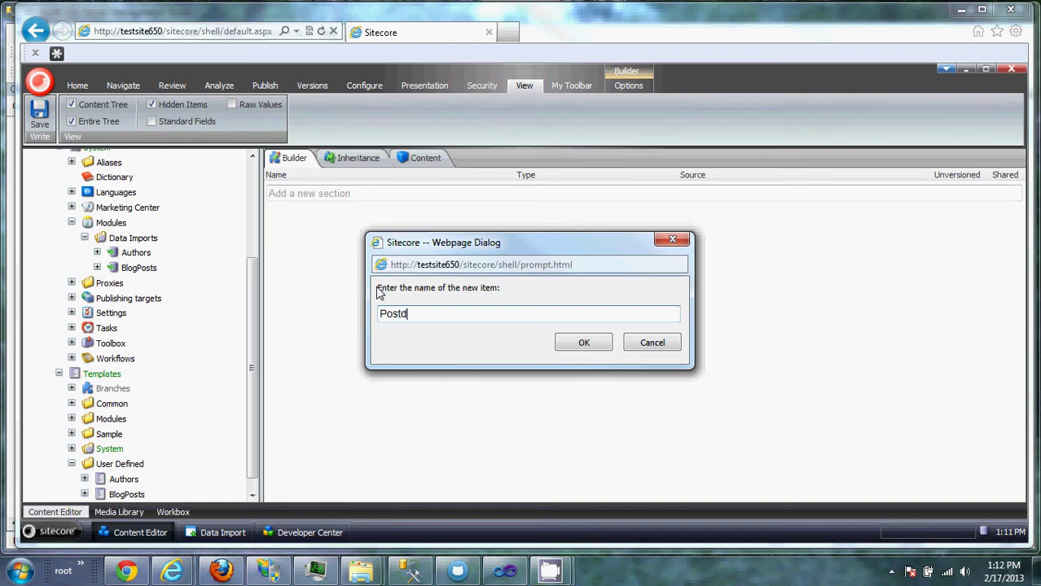
key("BackSpace")
type("Data")
key("Return")
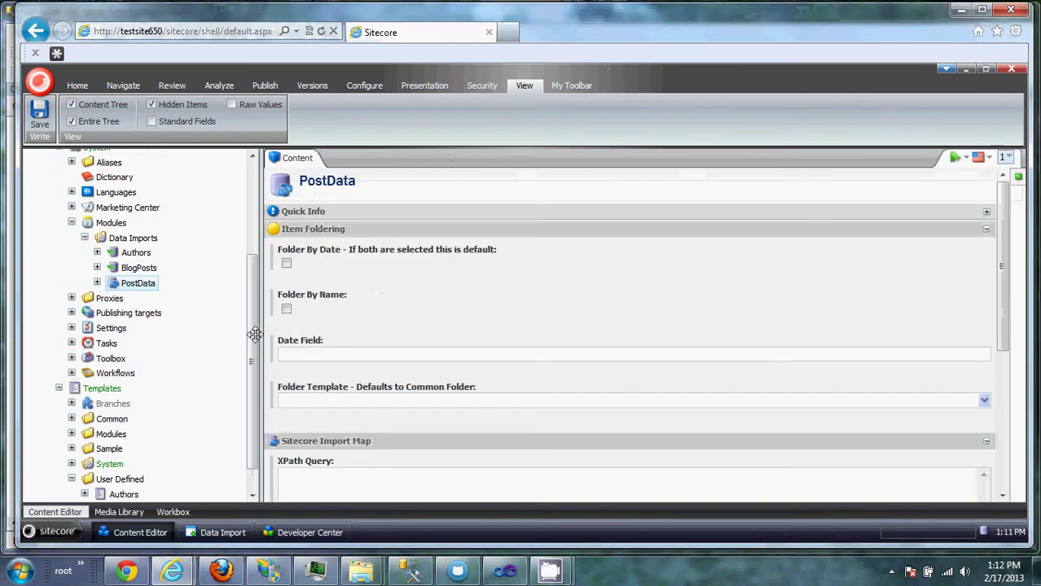
Step: Add a PostData section with single-line text fields URL, Path and Title to the PostData template and save it
left_click(122, 494)
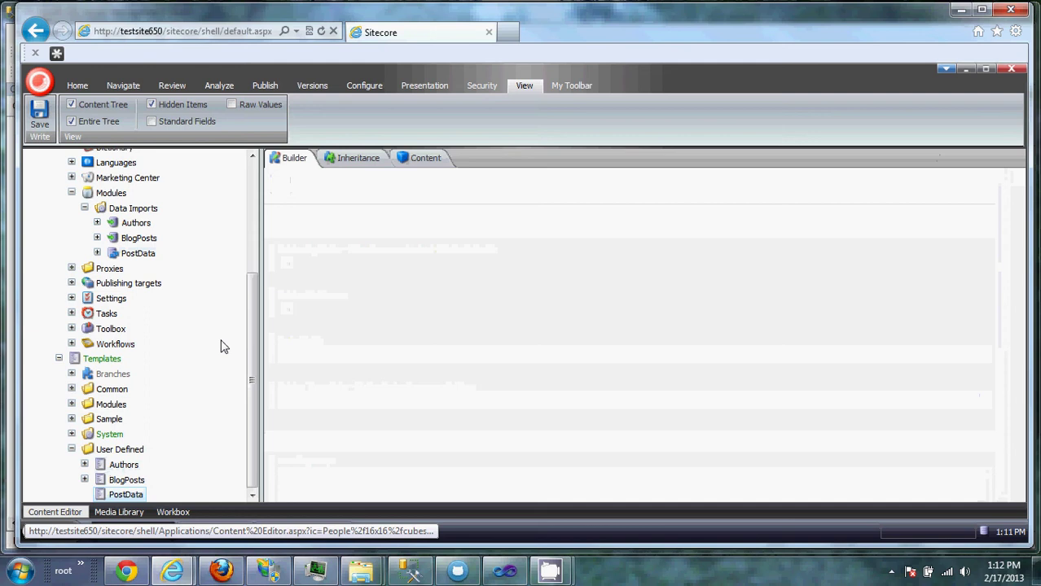
type("P")
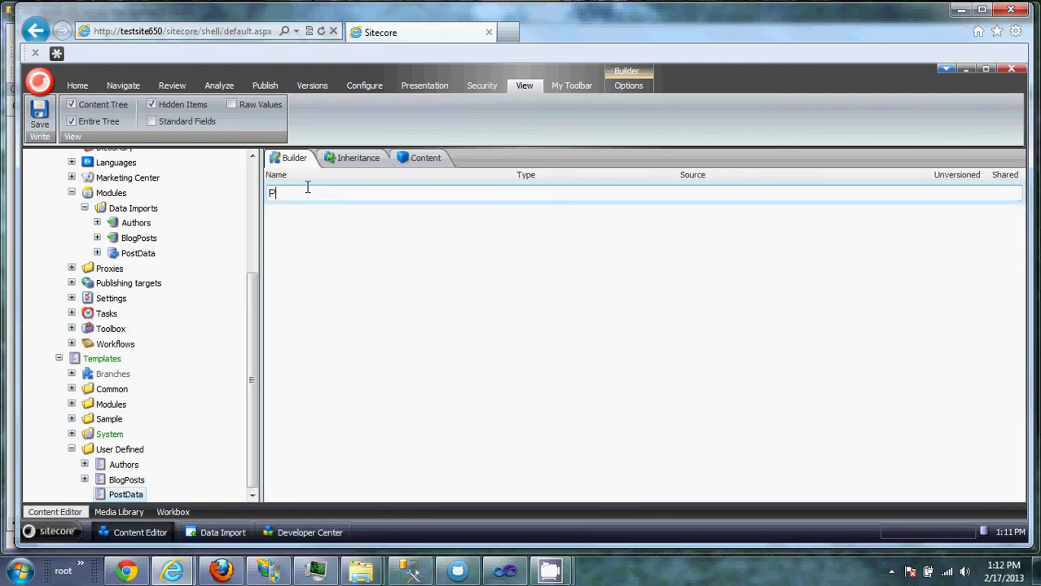
type("ostData")
key("Tab")
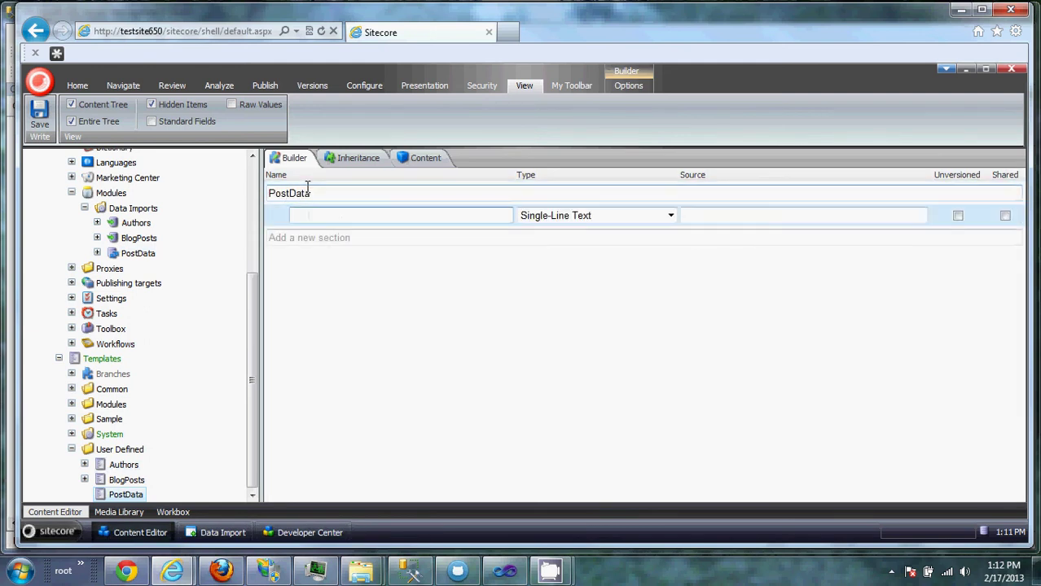
type("URL")
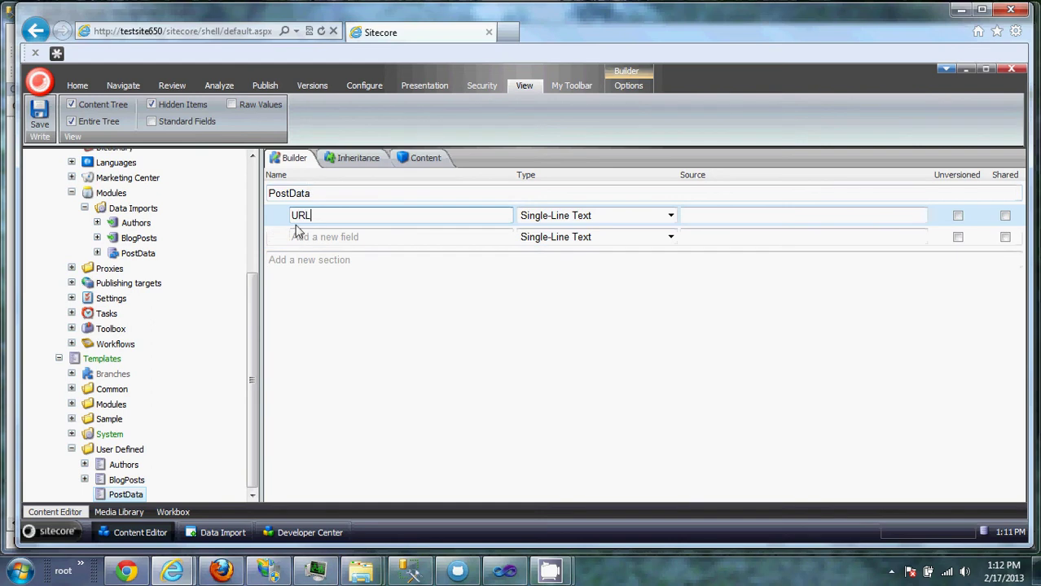
left_click(306, 237)
type("PA")
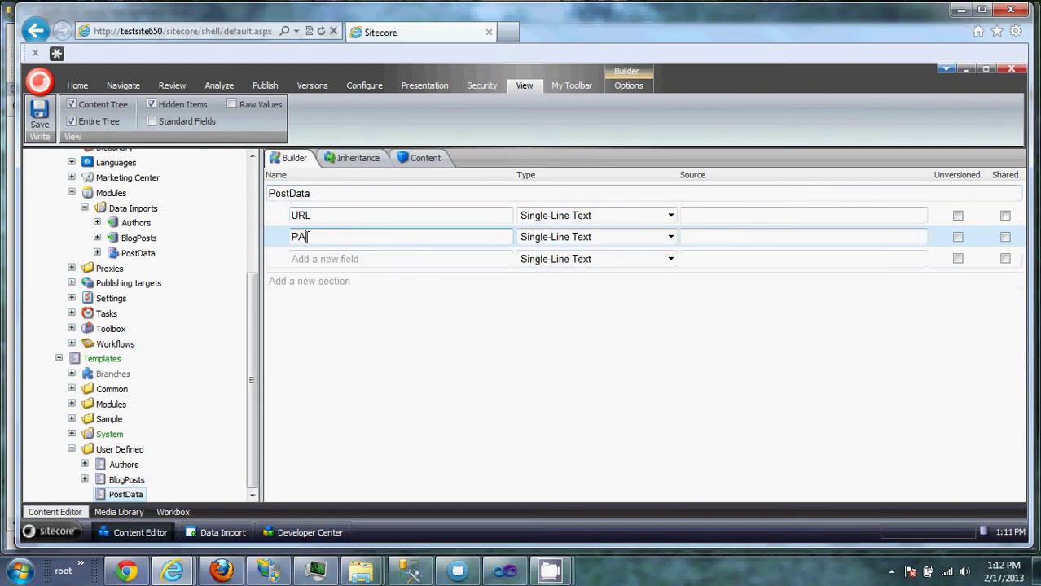
key("BackSpace")
type("ath")
left_click(294, 259)
type("Title")
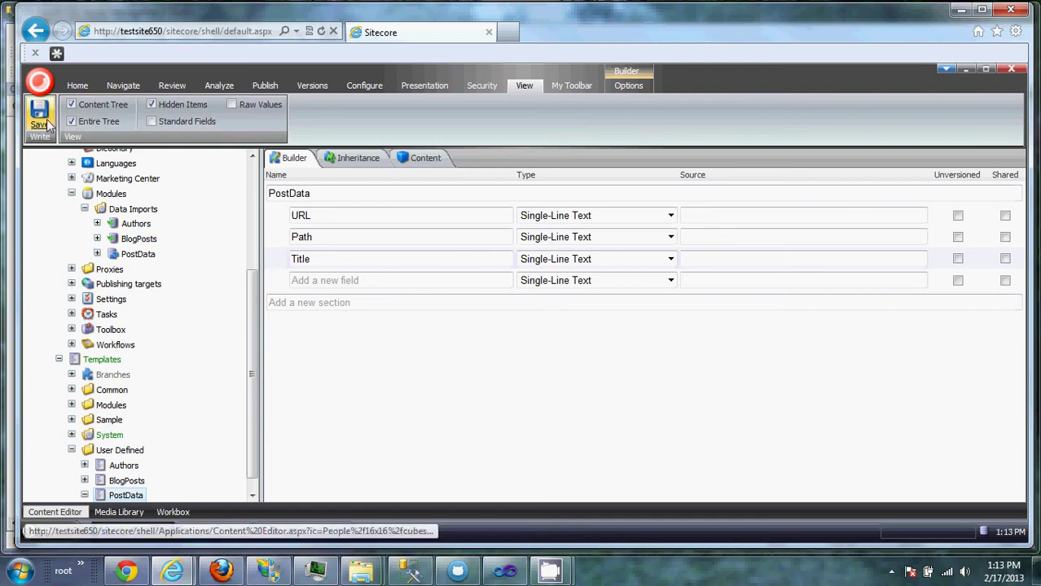
left_click(137, 254)
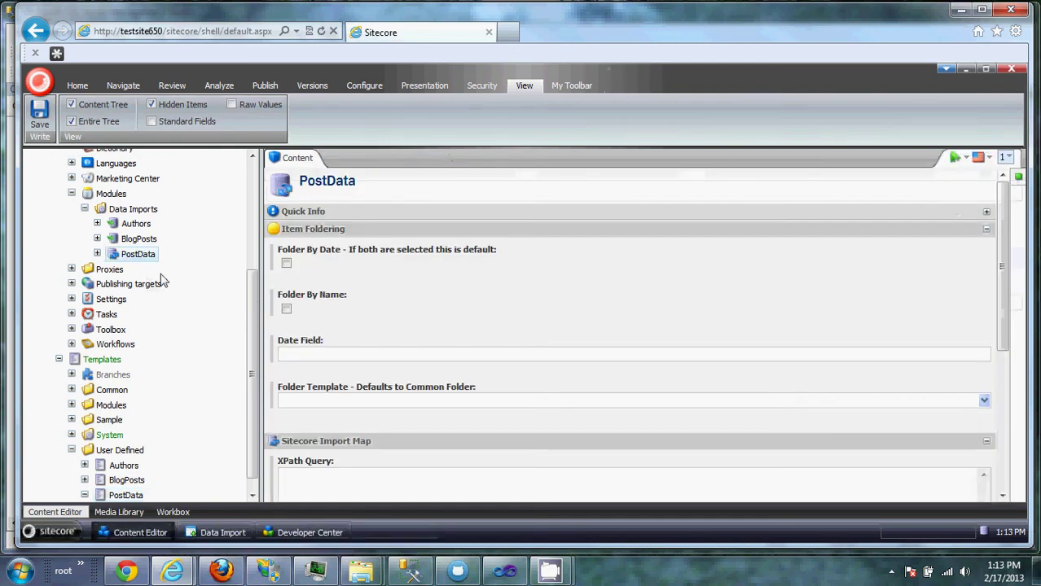
left_click(298, 233)
left_click(306, 307)
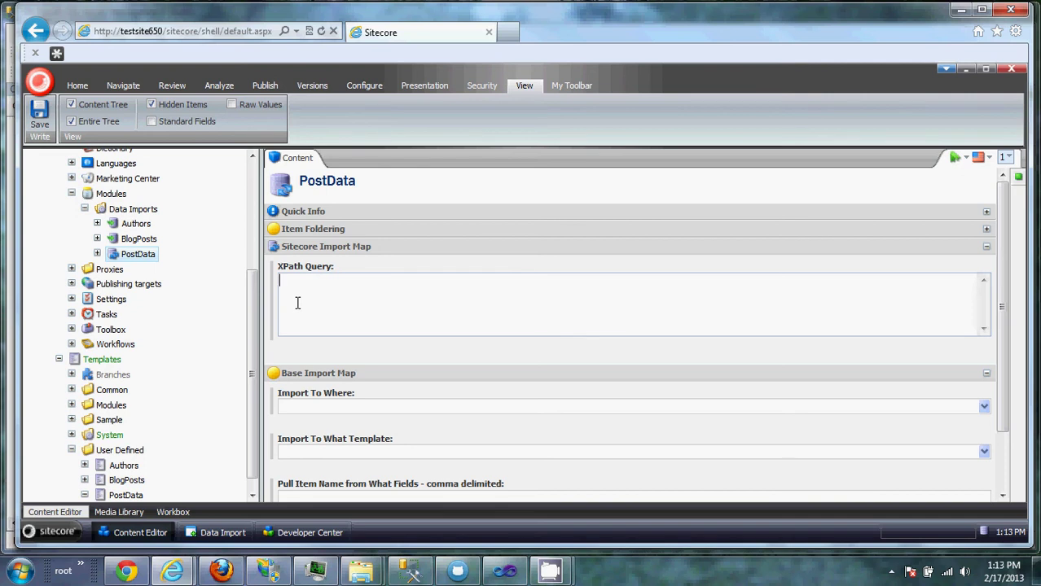
type("/sitecore/content/Home/")
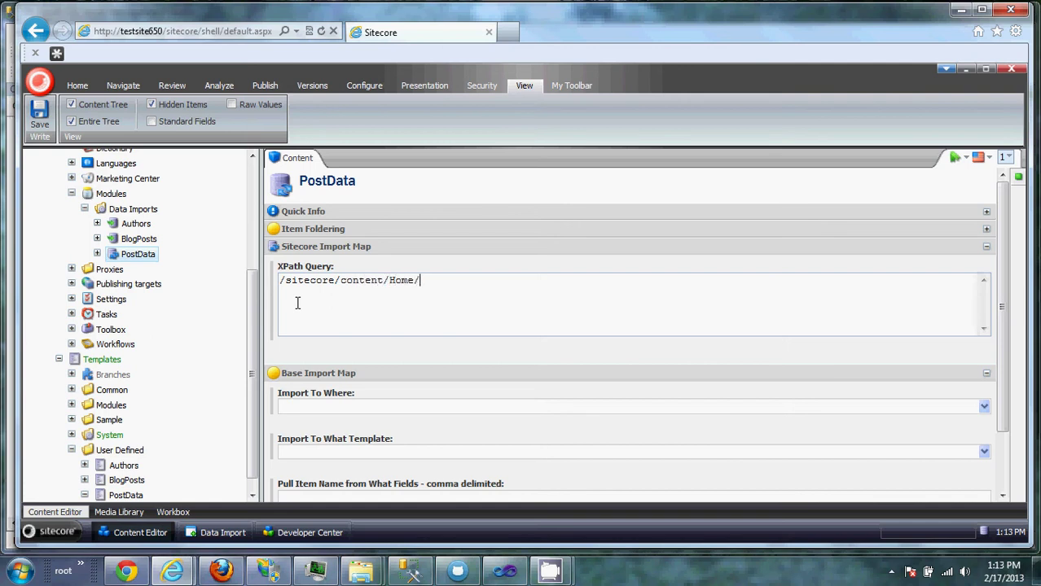
type("BlogPosts//*[]")
key("Left")
type("@@templ")
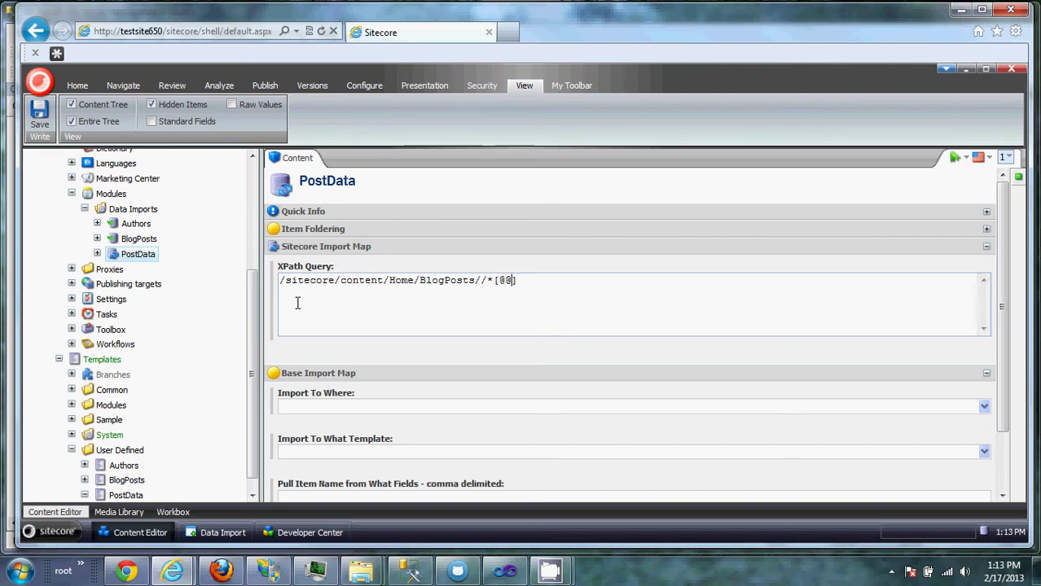
type("atename=''")
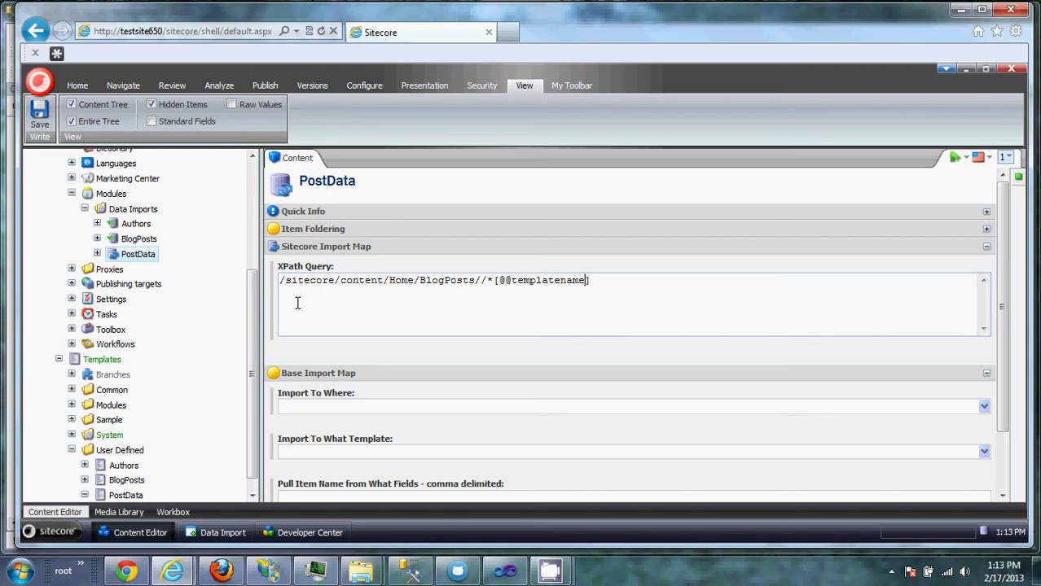
key("Left")
type("BlogPosts")
Step: Set the import destination to sitecore/content/Home/PostData and the import template to Templates/User Defined/PostData
left_click(401, 404)
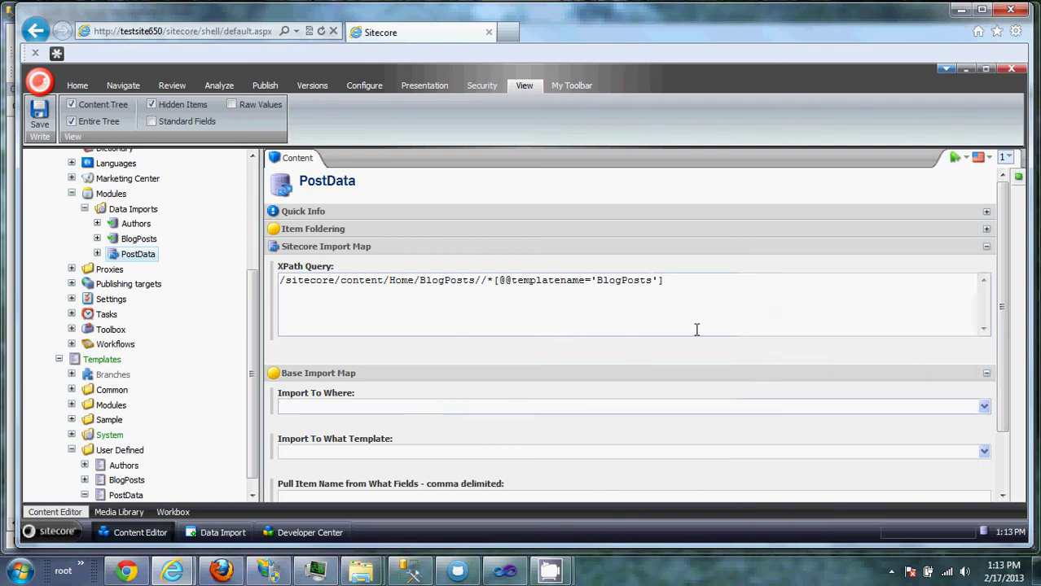
left_click(777, 285)
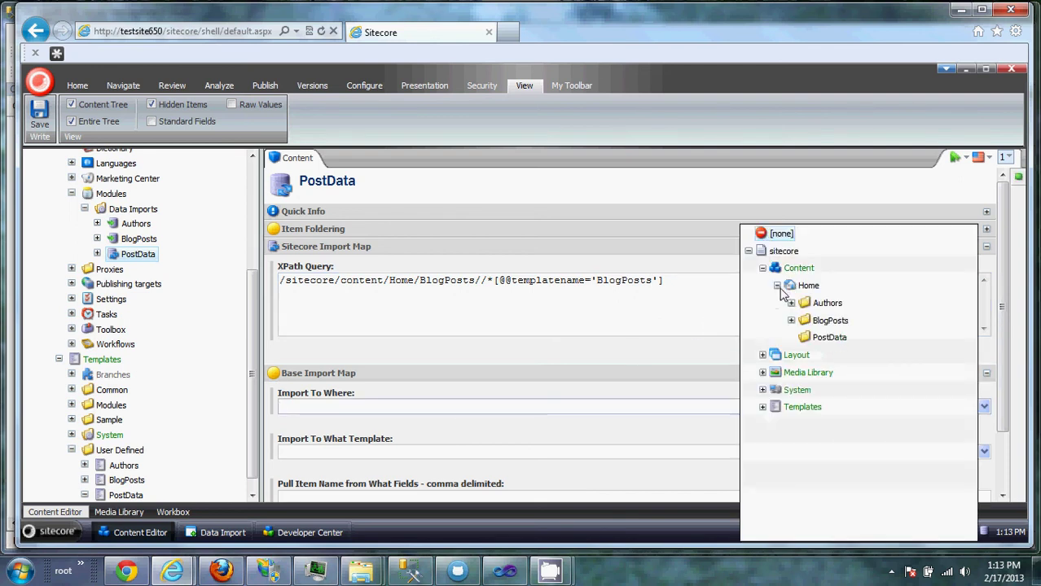
left_click(828, 337)
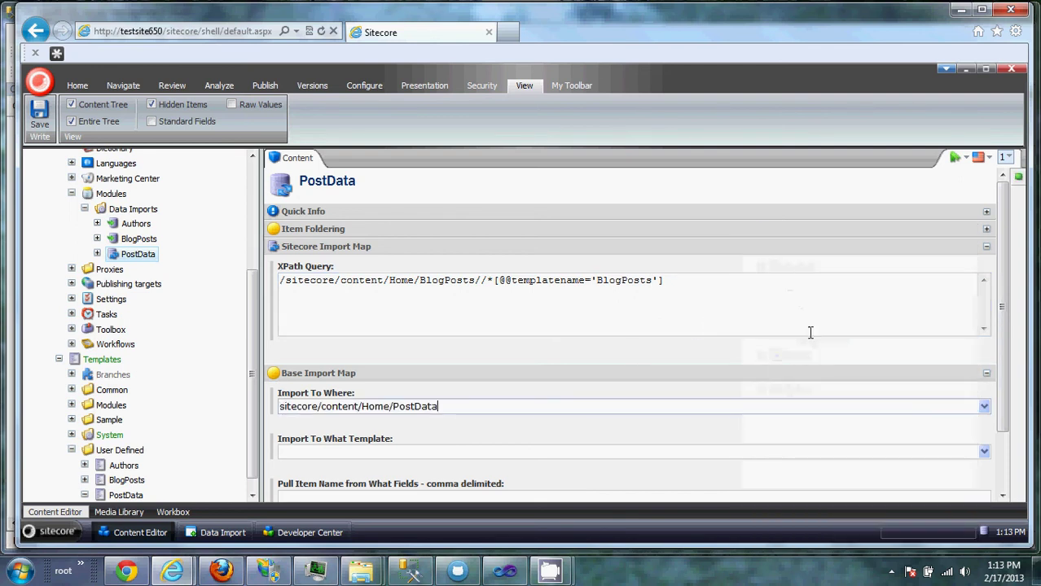
left_click(715, 453)
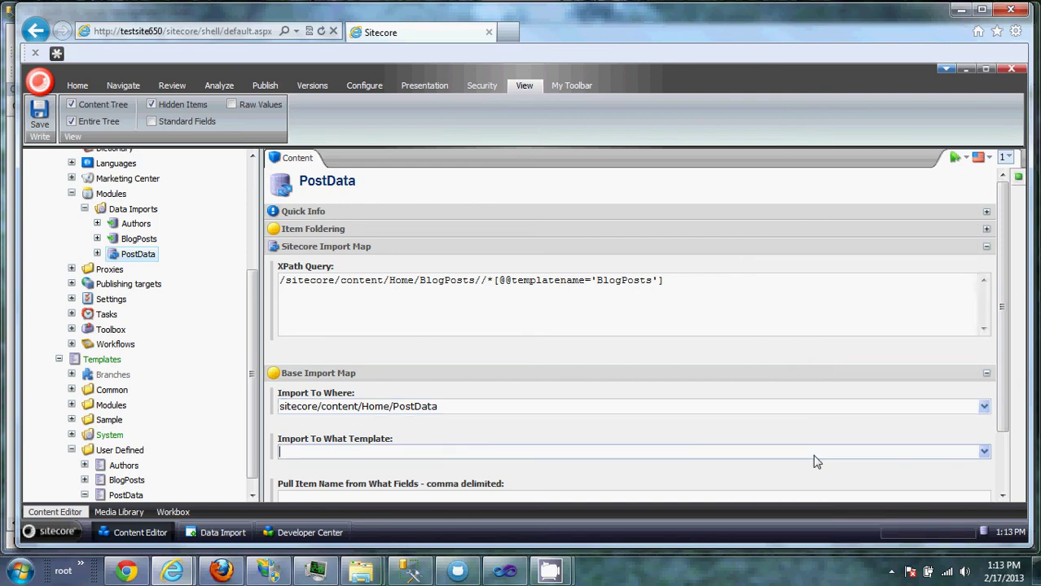
left_click(814, 458)
left_click(762, 355)
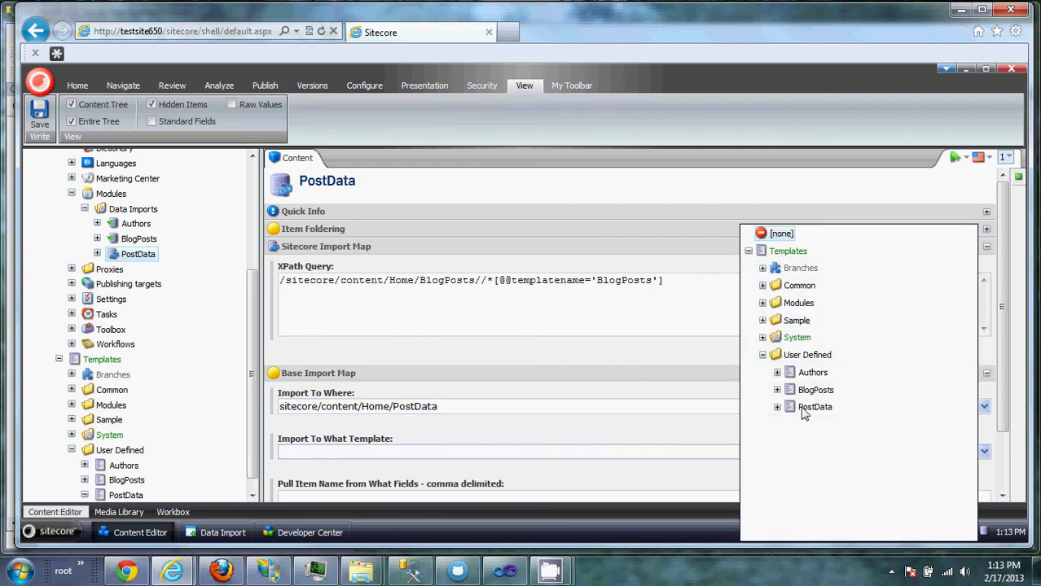
left_click(802, 406)
Step: Set the import map to pull item names from the Title field and save the item
scroll(589, 433, "down", 2)
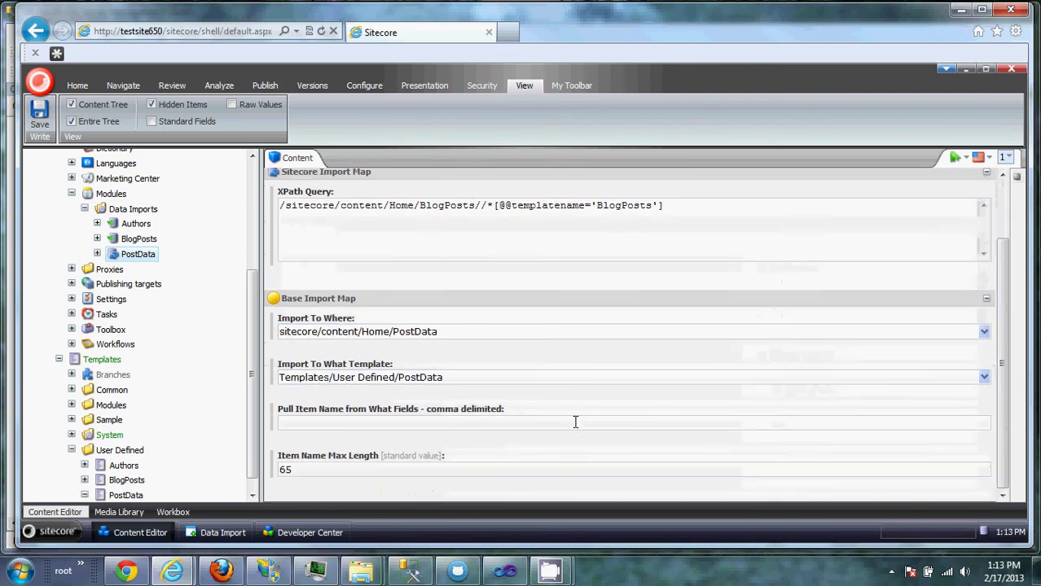
left_click(320, 418)
type("Title")
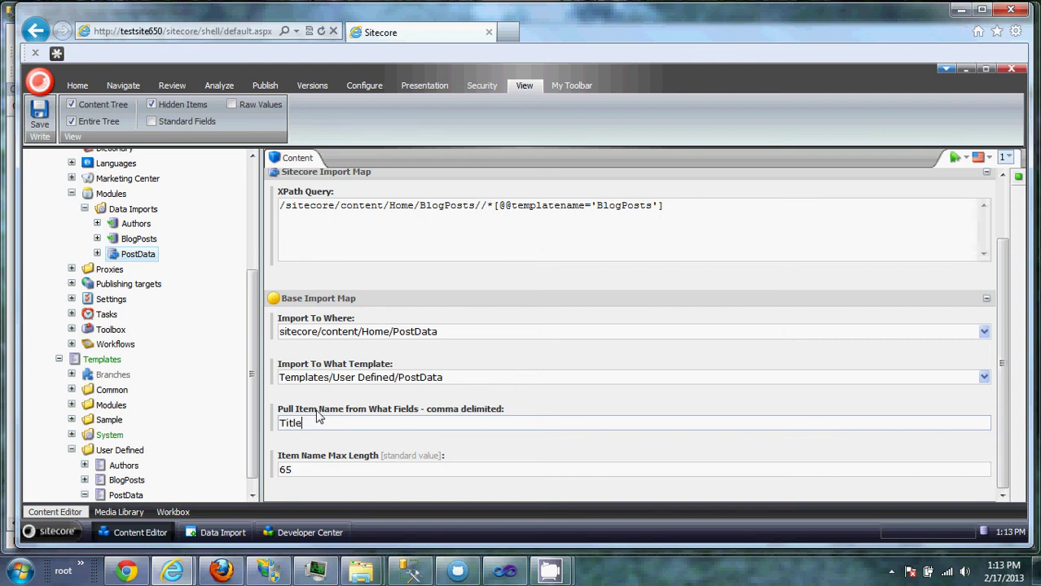
key("ctrl+s")
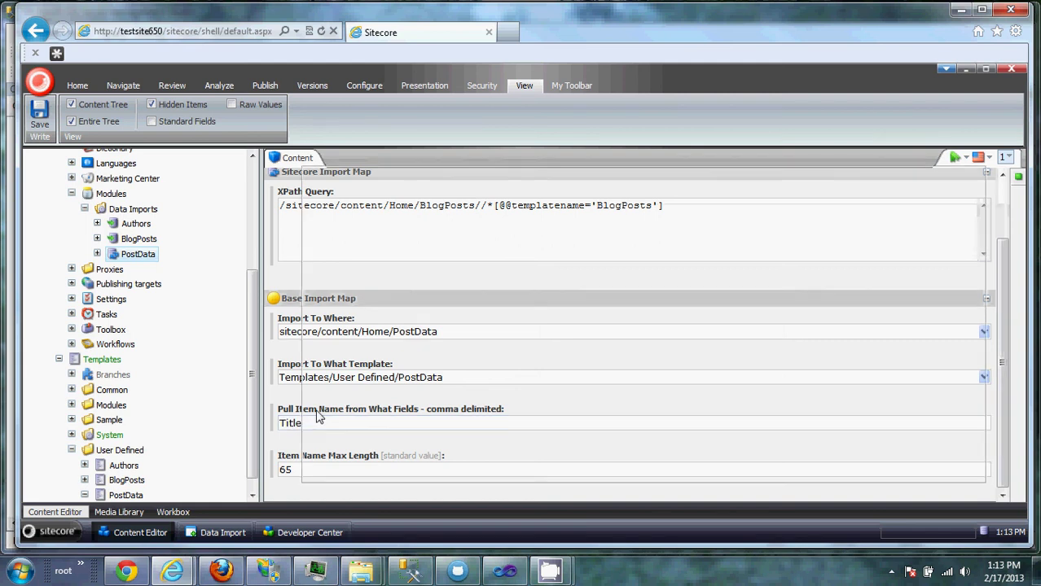
Step: Add a ToText mapping named Title under the PostData import map's Fields folder, with Title as its source field
left_click(97, 254)
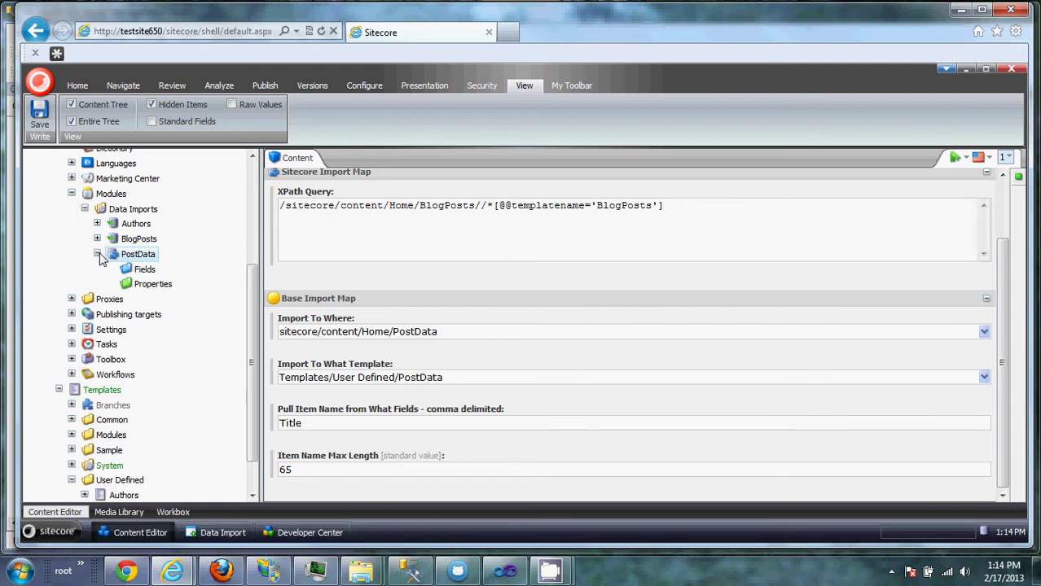
right_click(129, 269)
mouse_move(140, 281)
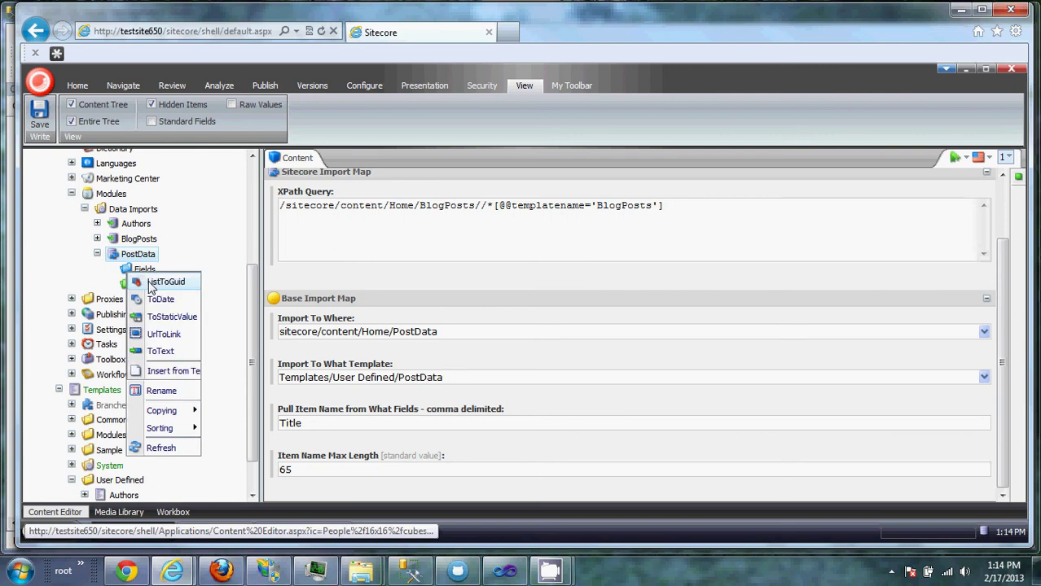
left_click(160, 352)
type("Title")
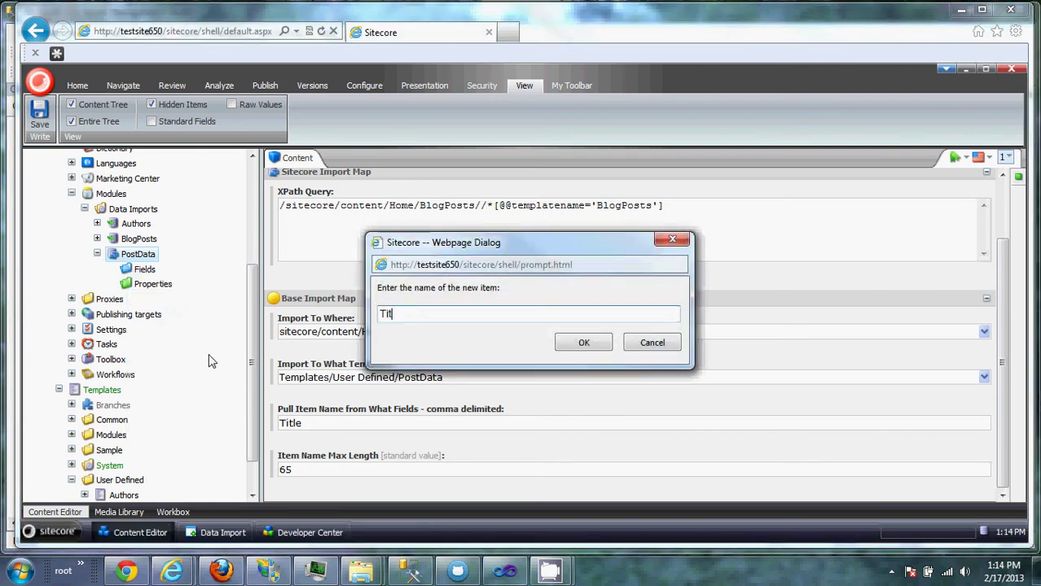
key("Return")
left_click(286, 420)
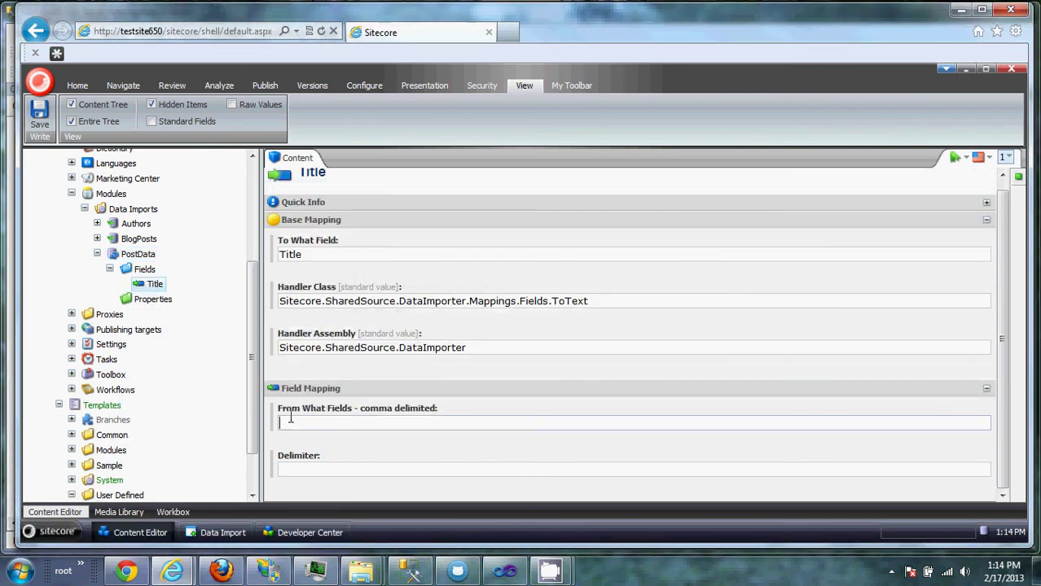
type("Title")
left_click(287, 440)
Step: Add a PathToText mapping named Path under the PostData import map's Properties folder and review its target field and handler
right_click(169, 302)
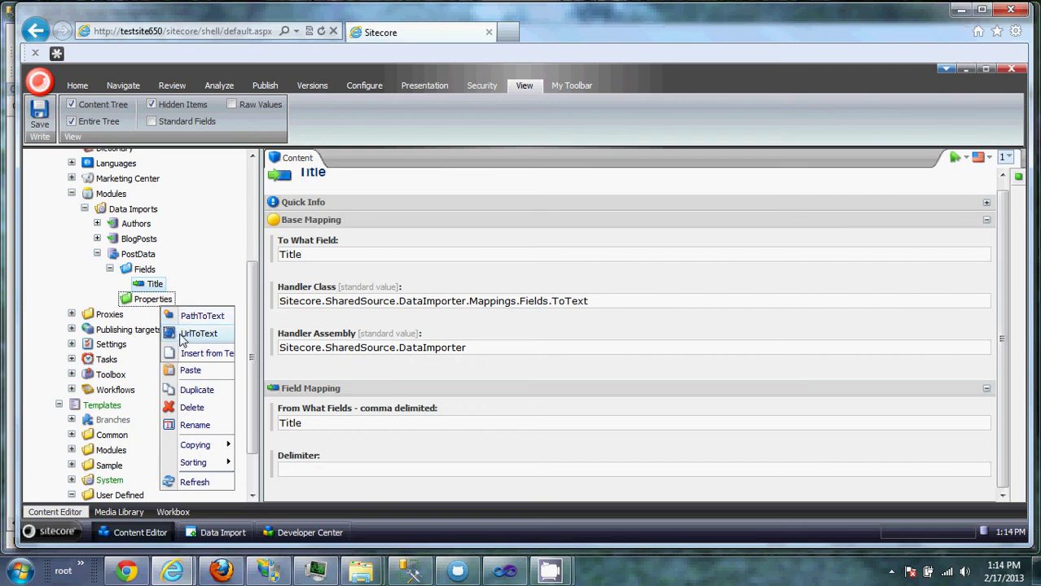
left_click(195, 317)
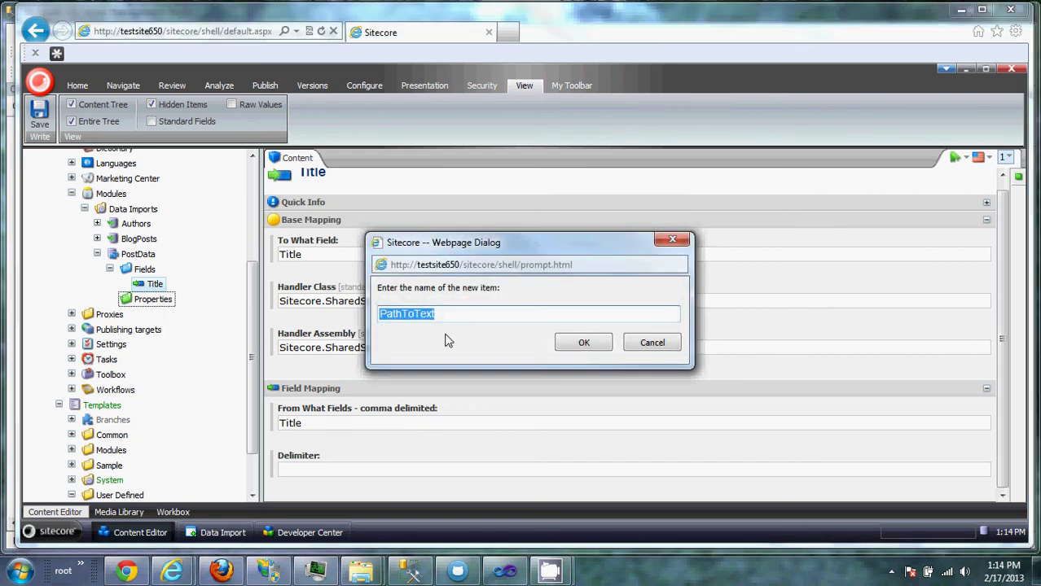
type("Path")
key("Return")
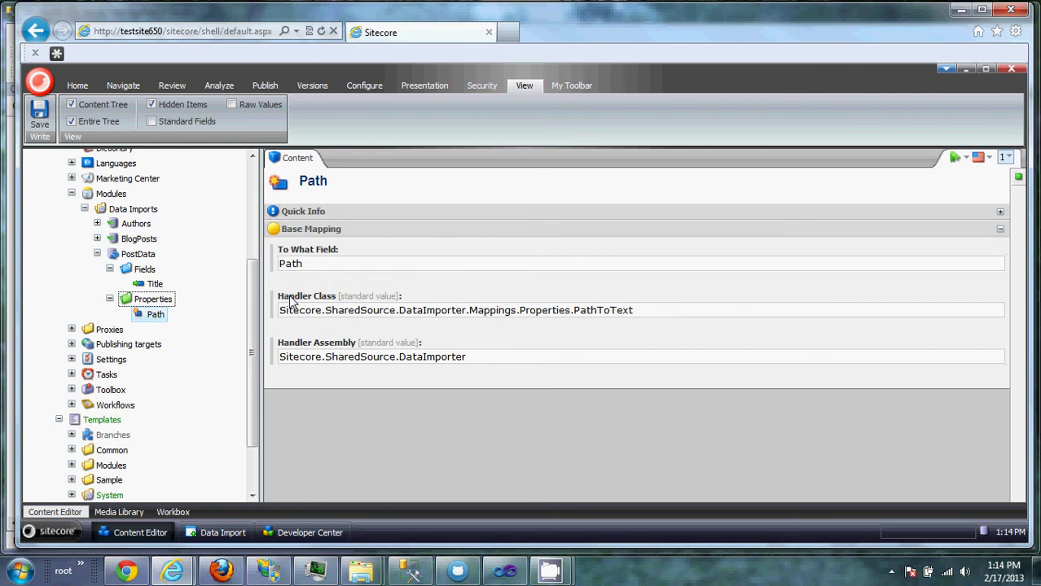
left_click(303, 264)
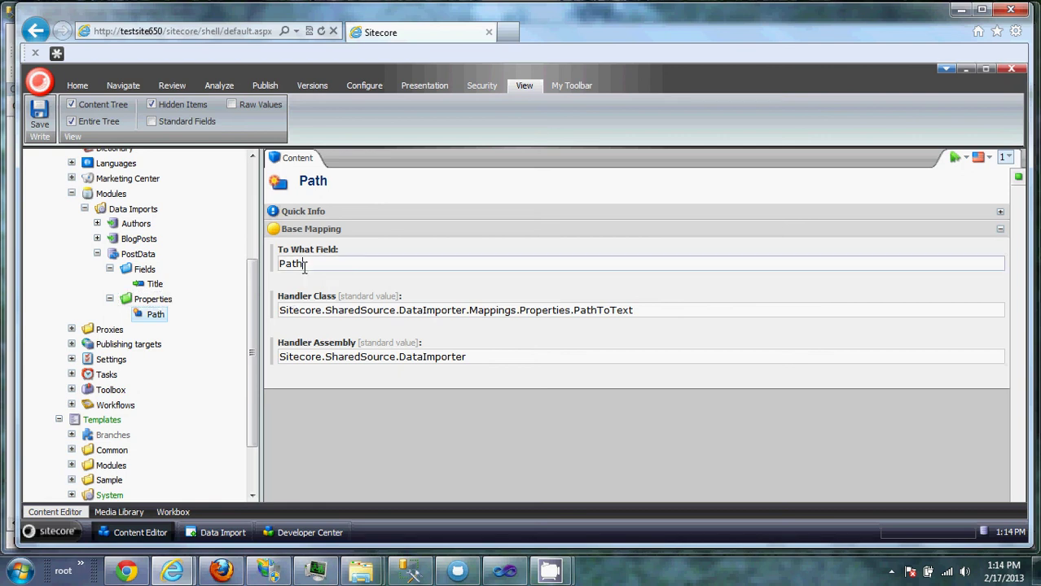
left_click_drag(303, 266, 261, 263)
left_click_drag(280, 310, 622, 310)
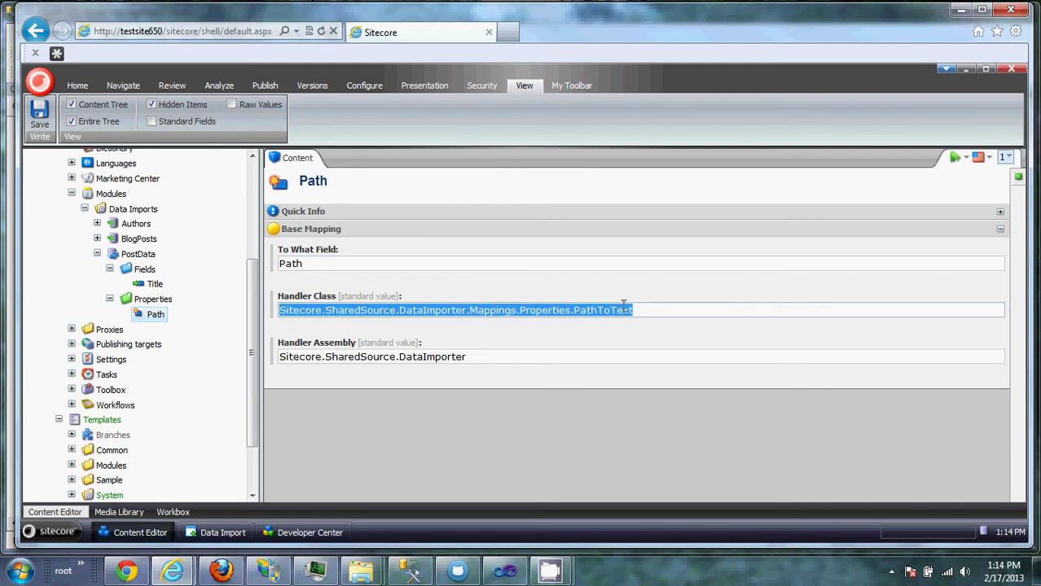
left_click(476, 359)
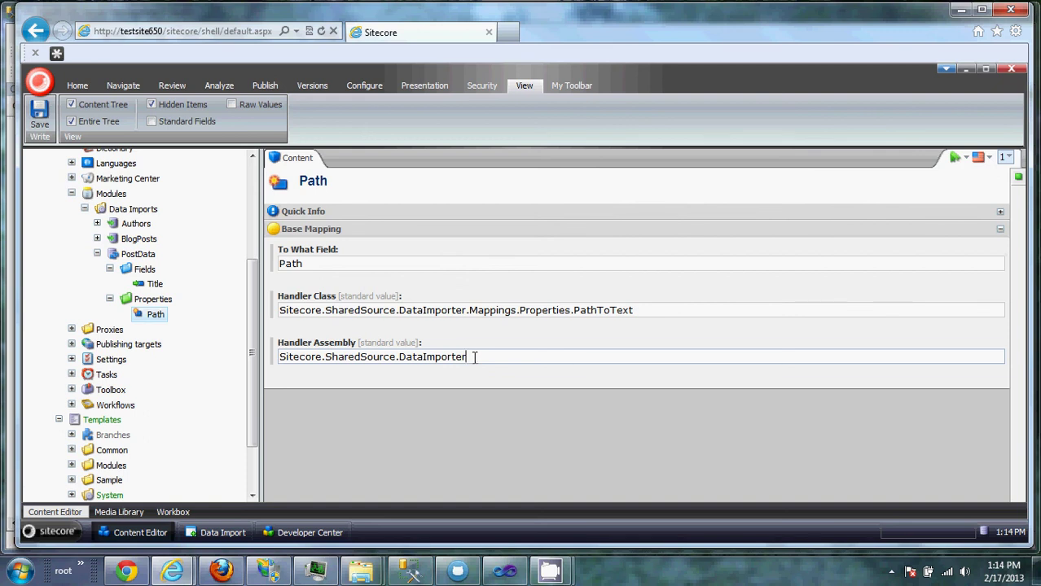
Step: Add a UrlToText mapping named URL under the PostData import map's Properties folder
right_click(128, 301)
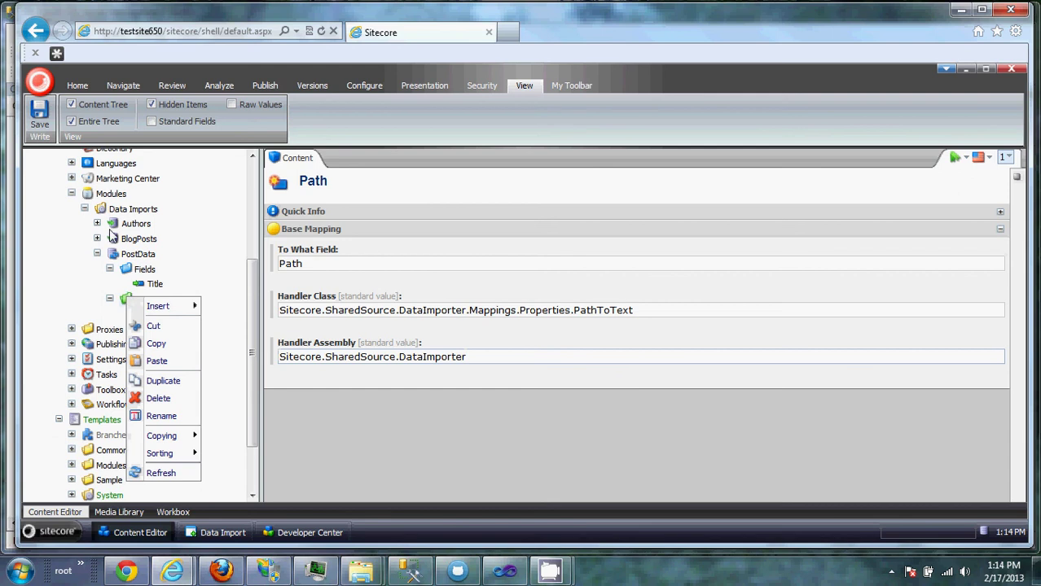
key("Escape")
right_click(128, 301)
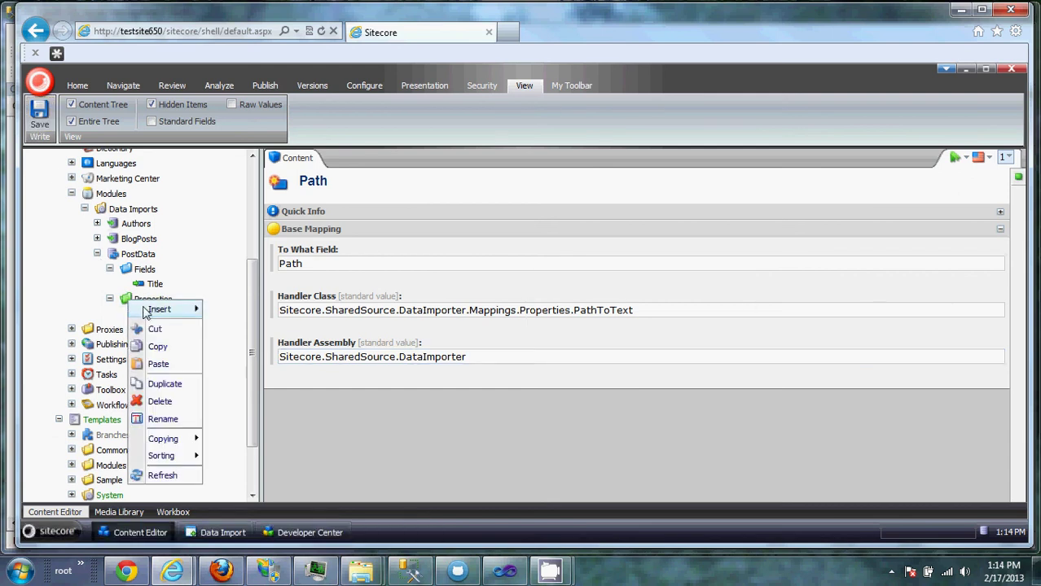
mouse_move(154, 307)
left_click(163, 329)
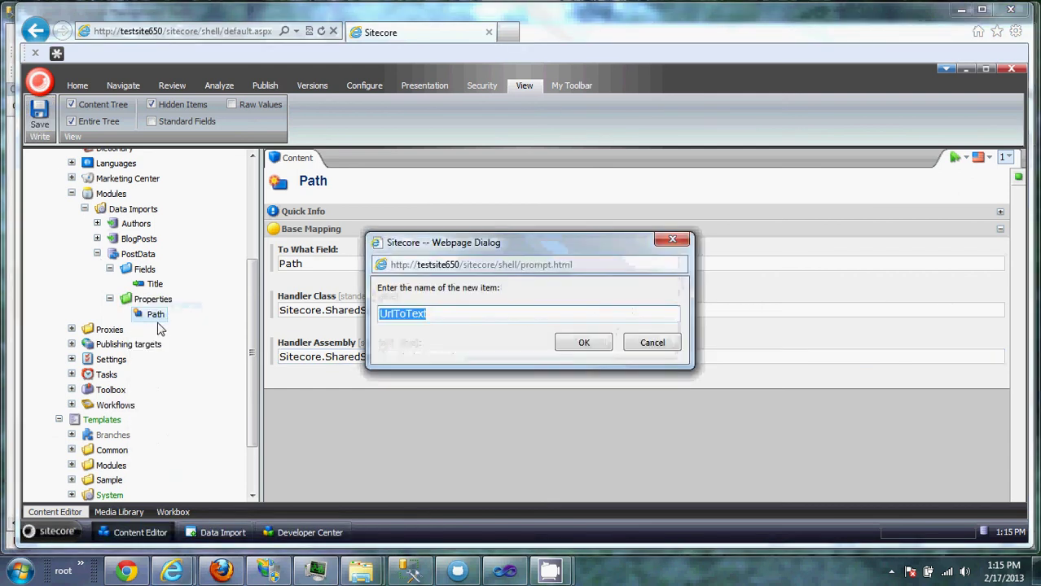
type("URL")
key("Return")
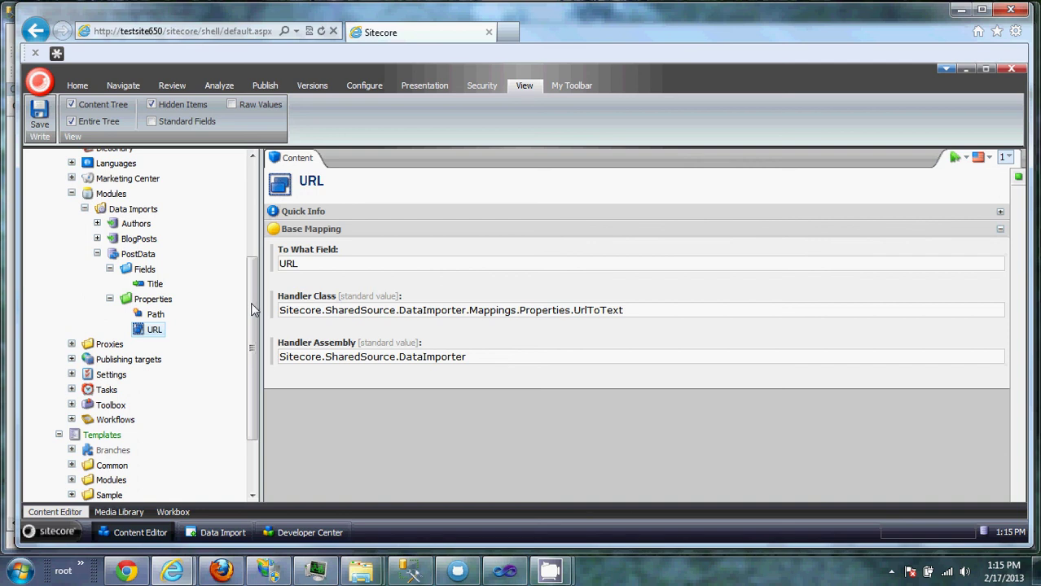
Step: Open the Data Import utility from the development tools and run the Sitecore import with the PostData setting
mouse_move(252, 310)
left_mouse_down()
mouse_move(259, 264)
mouse_move(247, 298)
left_mouse_up()
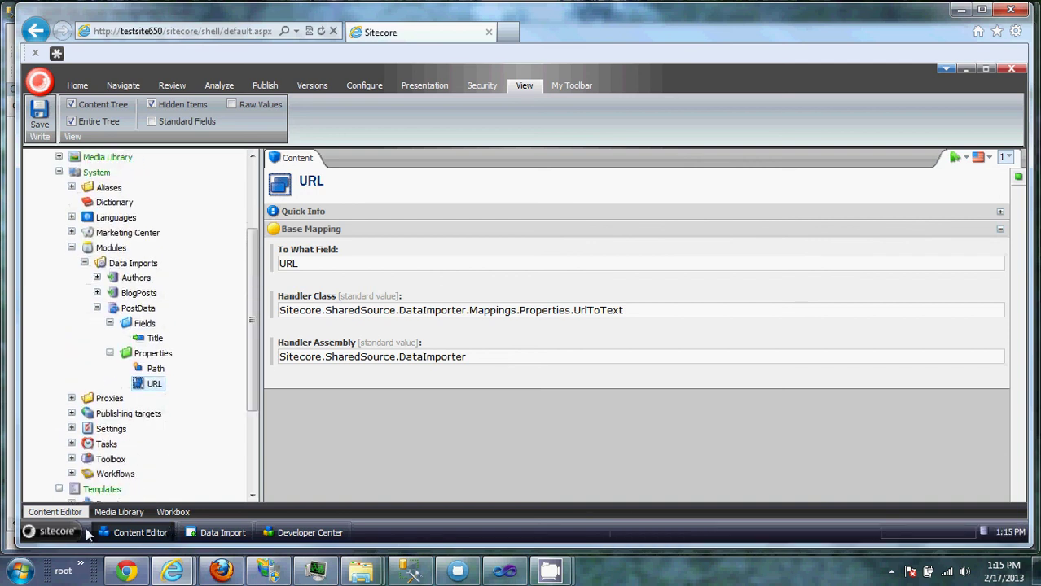
left_click(51, 532)
mouse_move(267, 388)
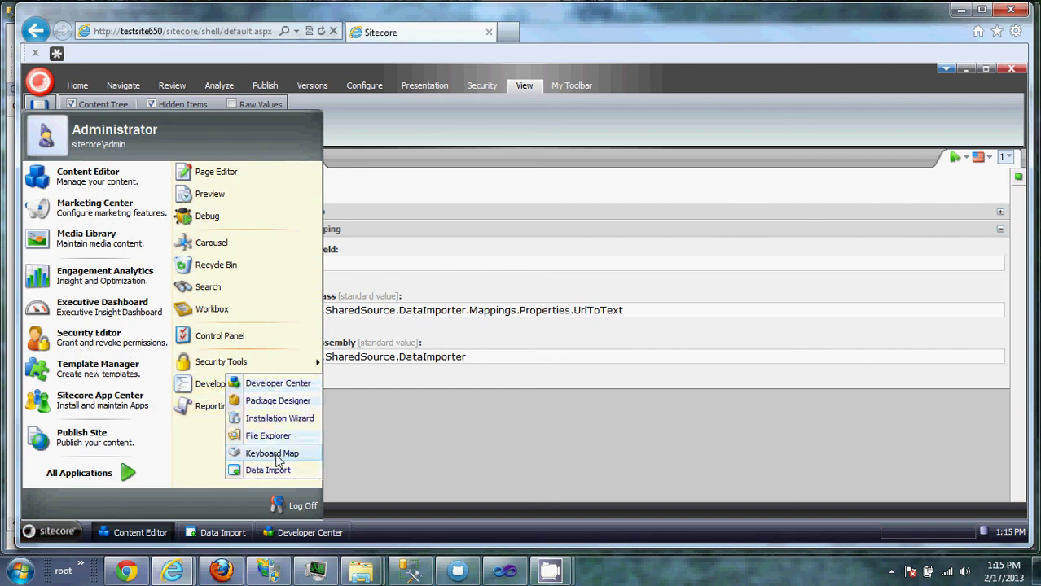
left_click(269, 470)
left_click_drag(297, 204, 482, 103)
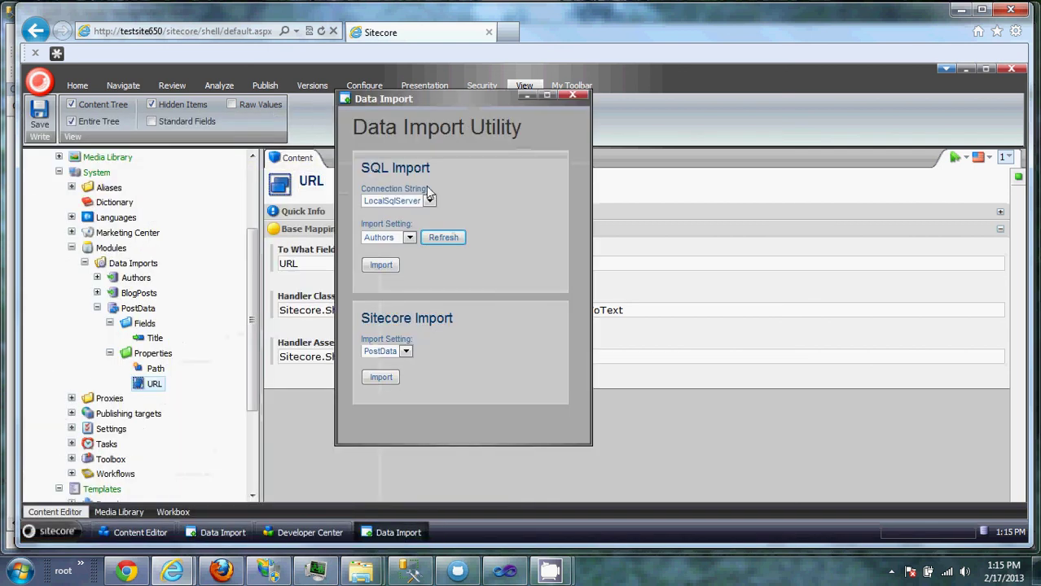
left_click(380, 352)
left_click(378, 363)
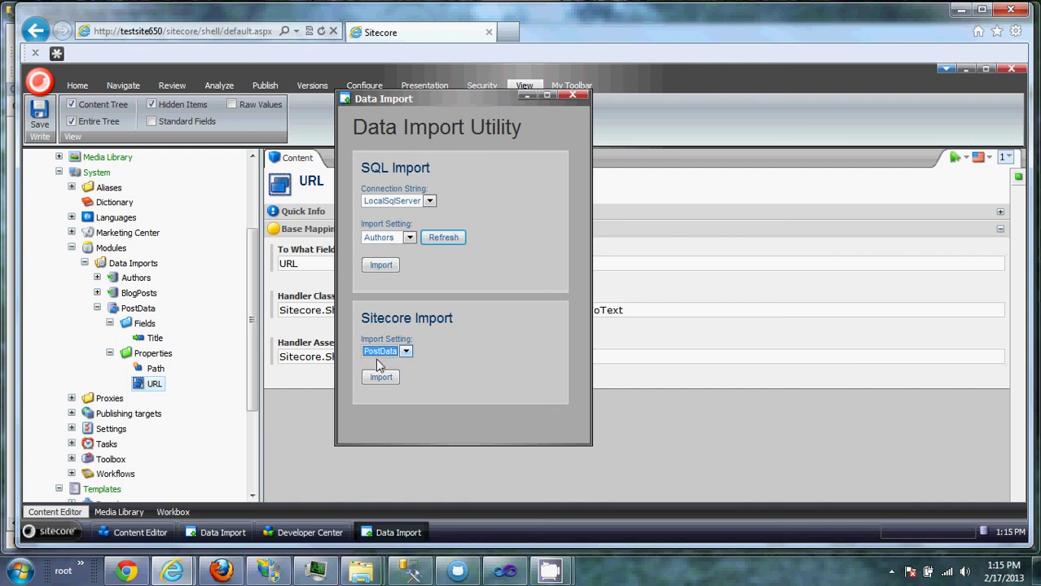
left_click(370, 407)
left_click(378, 377)
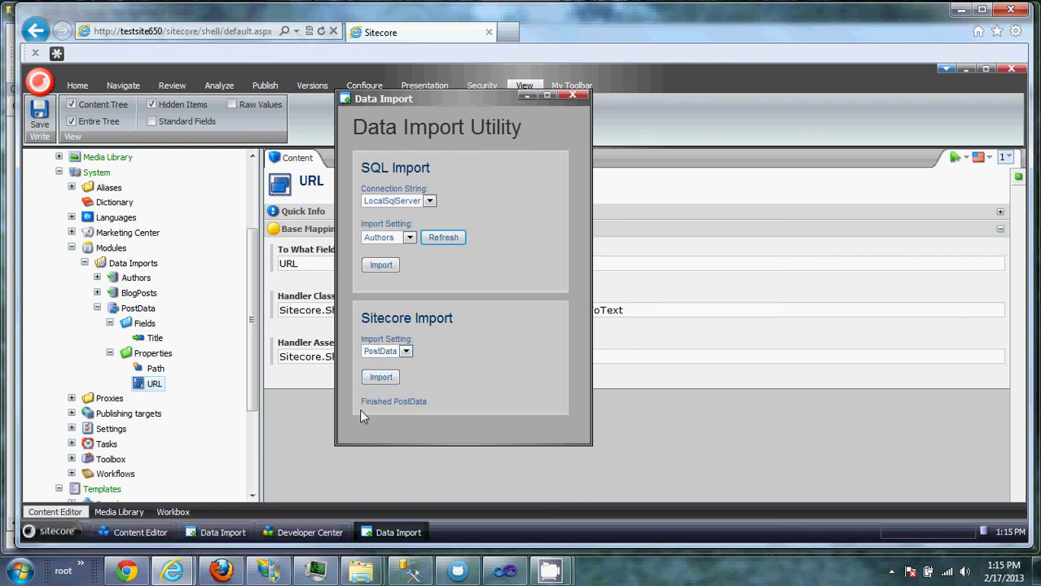
Step: Examine the URL, Path and Title values of the imported About this blog item in the Home/PostData folder
left_click_drag(257, 275, 258, 210)
left_click(71, 196)
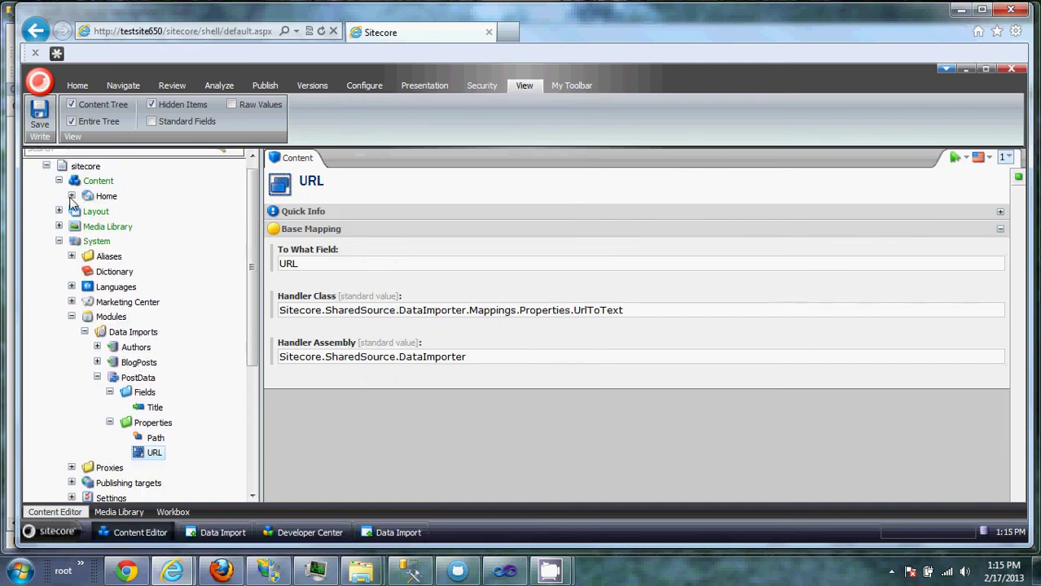
left_click(71, 196)
left_click(84, 241)
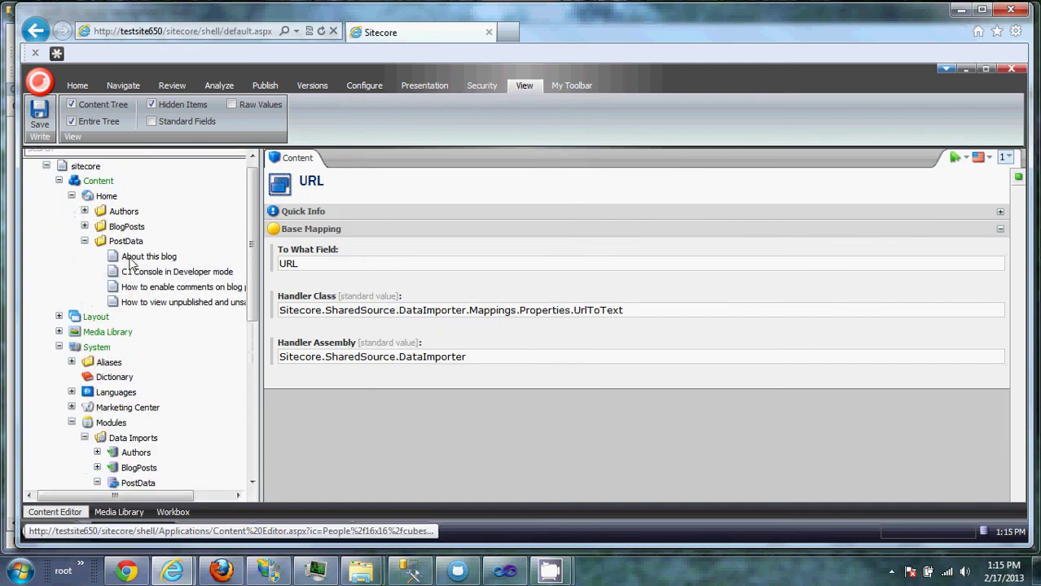
left_click(137, 258)
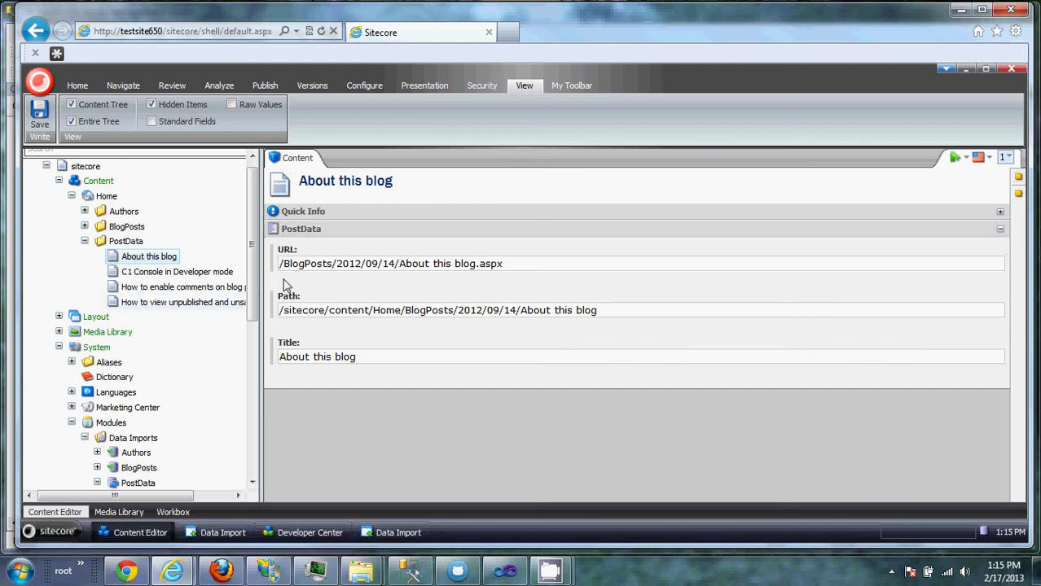
left_click_drag(281, 265, 534, 278)
left_click(530, 265)
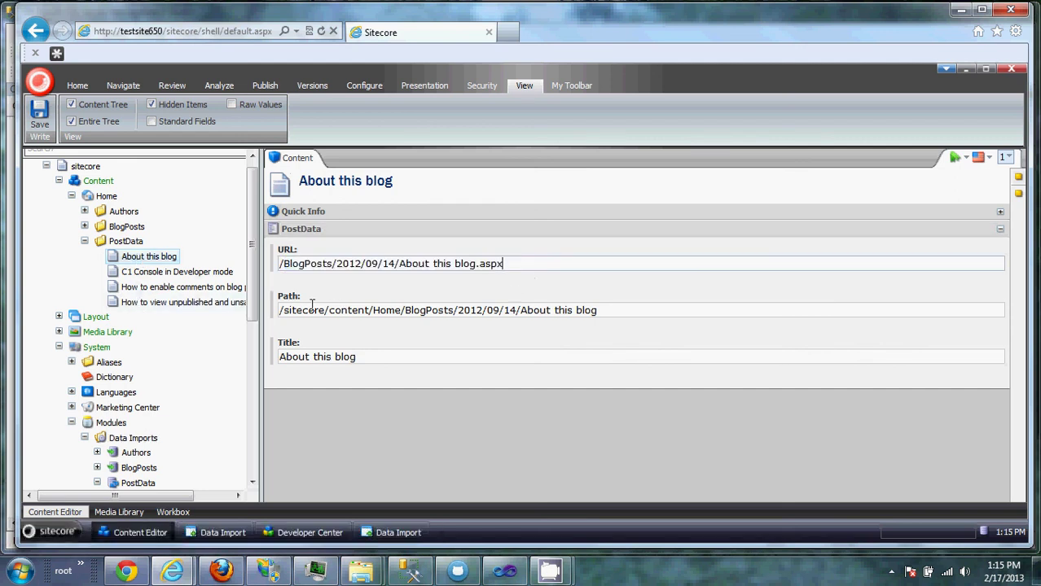
left_click_drag(282, 310, 600, 312)
left_click(603, 311)
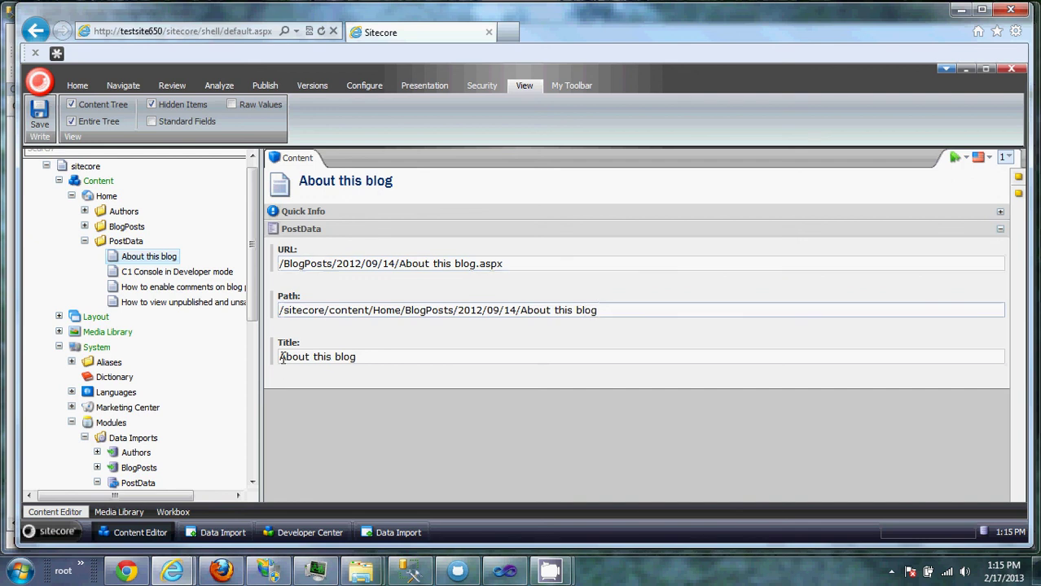
left_click_drag(282, 357, 383, 359)
left_click(383, 358)
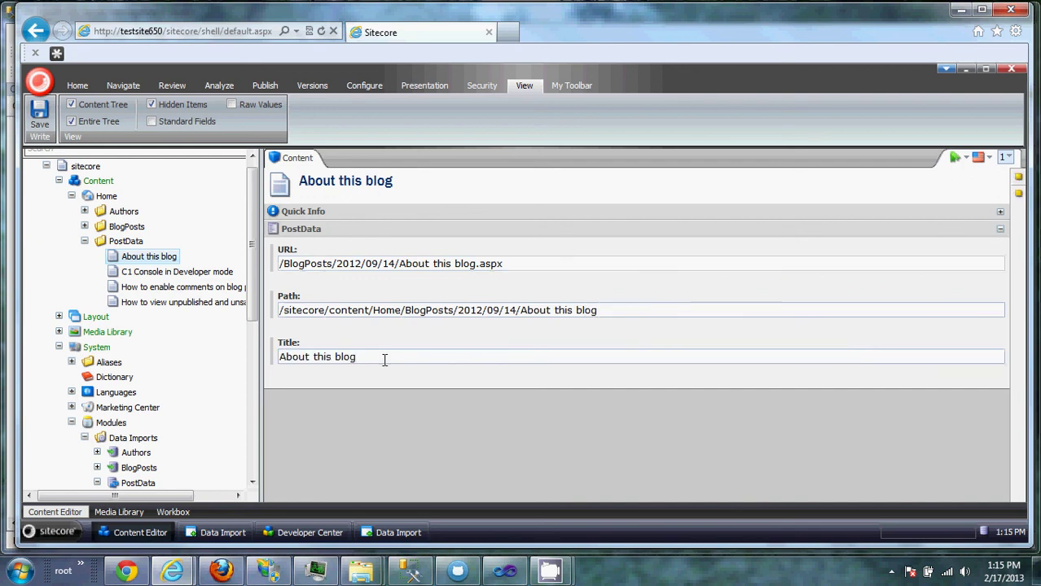